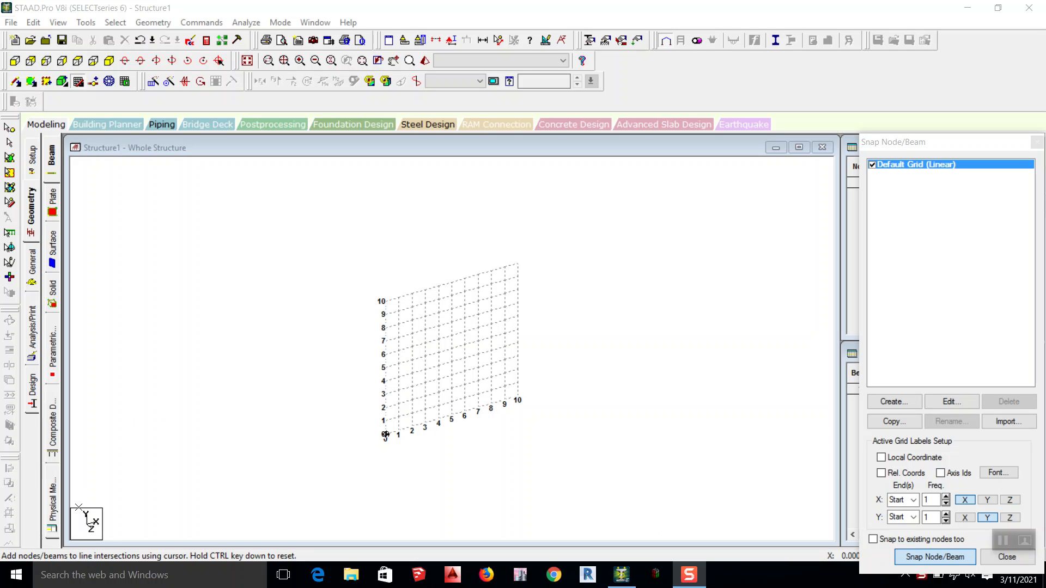
scroll(438, 406, "up", 4)
scroll(439, 394, "down", 5)
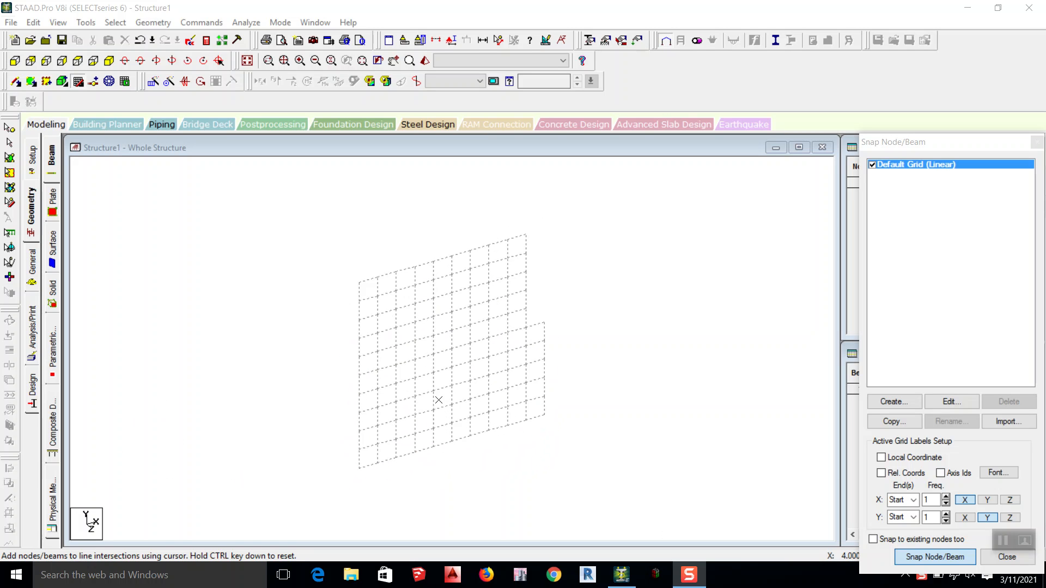
scroll(387, 422, "up", 3)
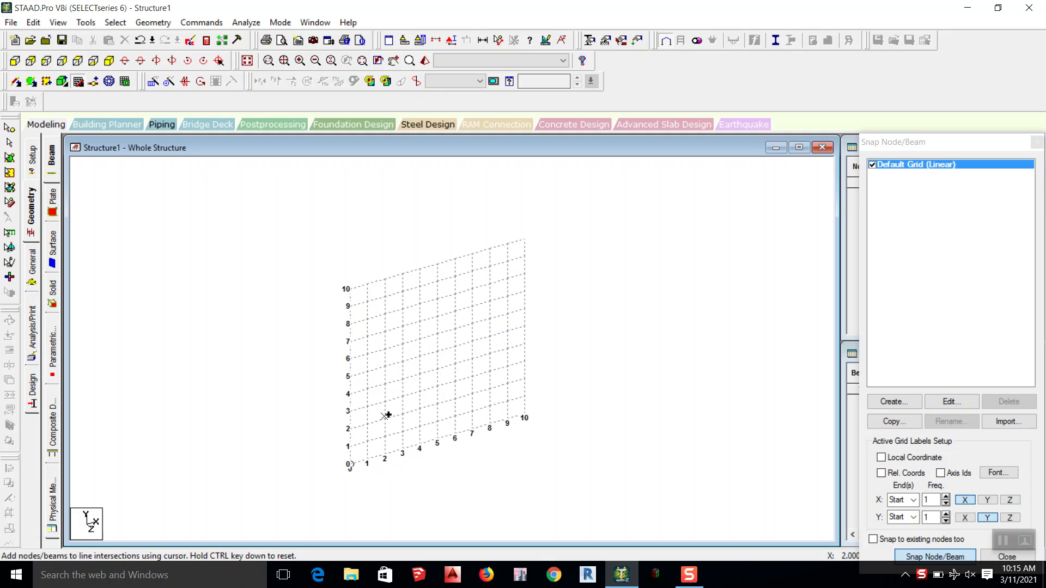
middle_click_drag(389, 453, 357, 422)
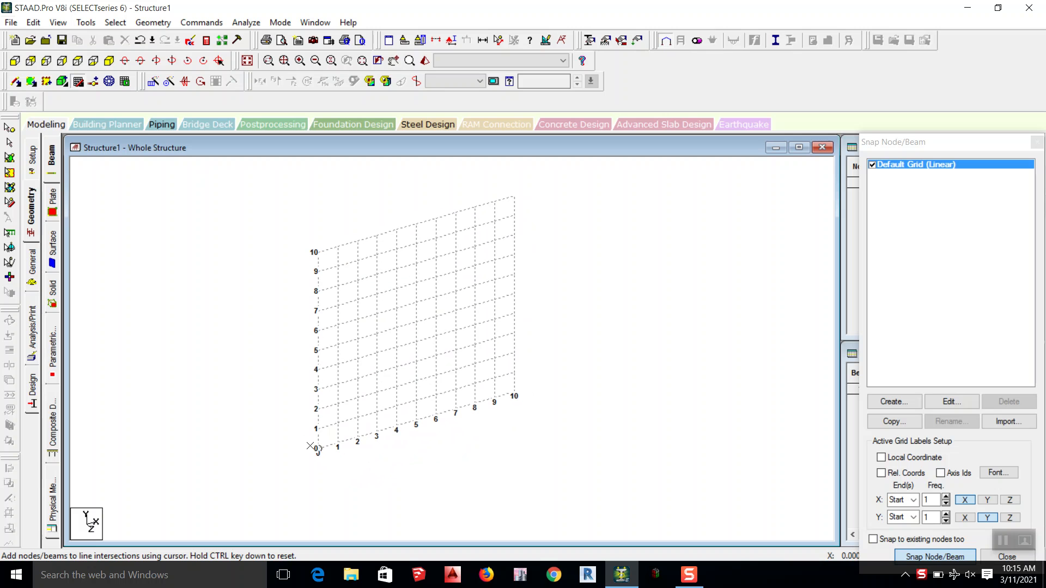
scroll(310, 445, "up", 1)
scroll(310, 446, "up", 2)
scroll(310, 446, "down", 4)
scroll(309, 445, "up", 3)
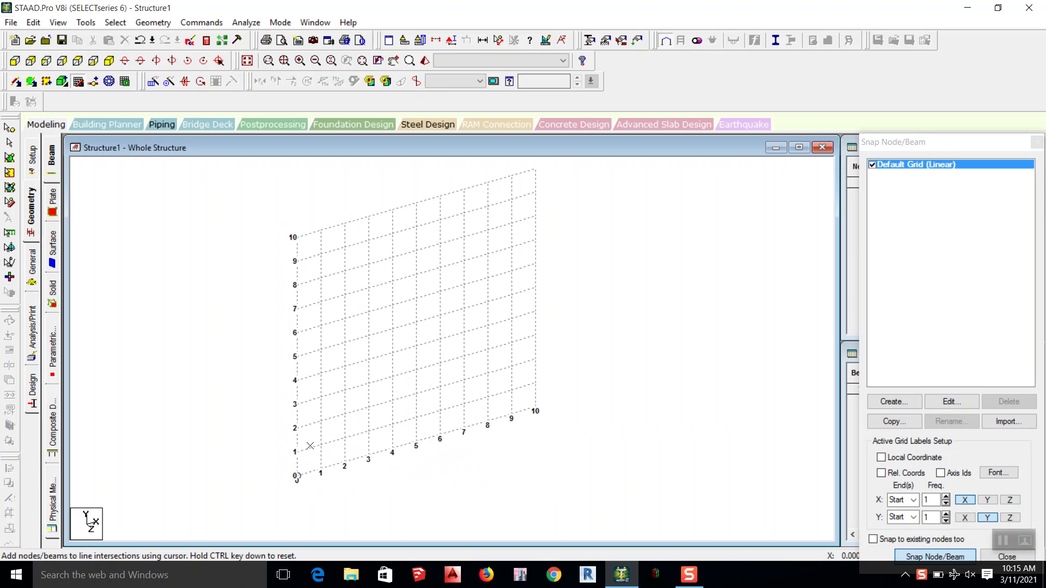
scroll(310, 446, "down", 3)
scroll(310, 446, "up", 4)
scroll(310, 445, "down", 5)
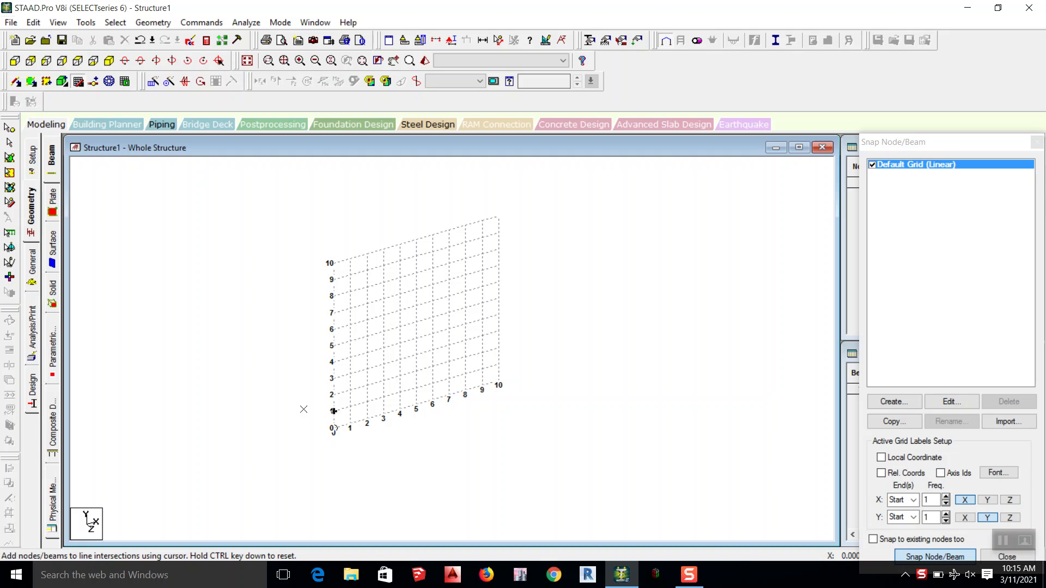
left_click(32, 164)
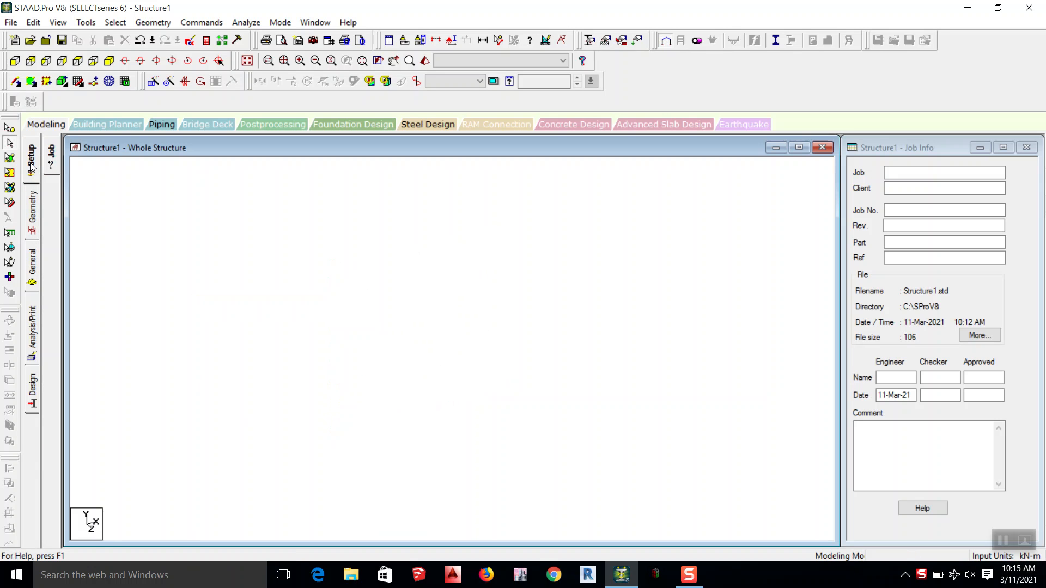
left_click(899, 188)
left_click(31, 215)
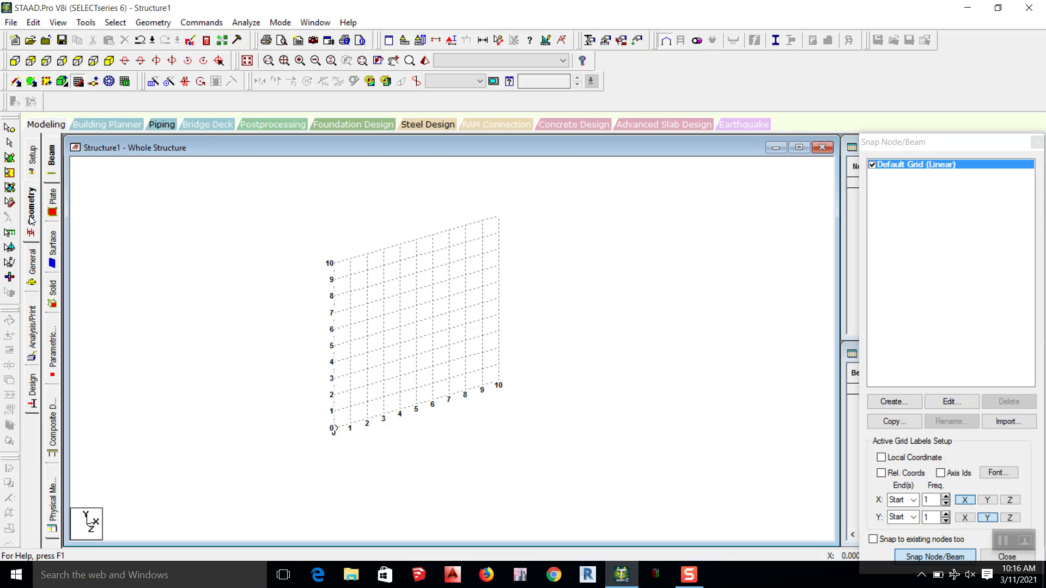
Step: Draw a three-member portal frame on the snap grid through (0,0), (0,3), (5,3) and (5,0), and close the snap grid
left_click(333, 428)
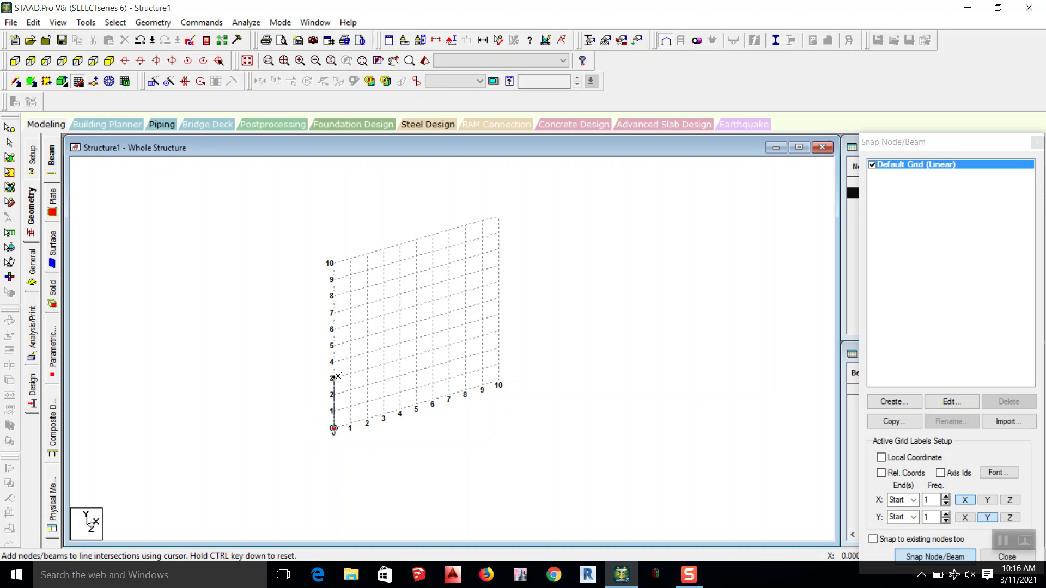
left_click(334, 378)
left_click(416, 355)
left_click(416, 404)
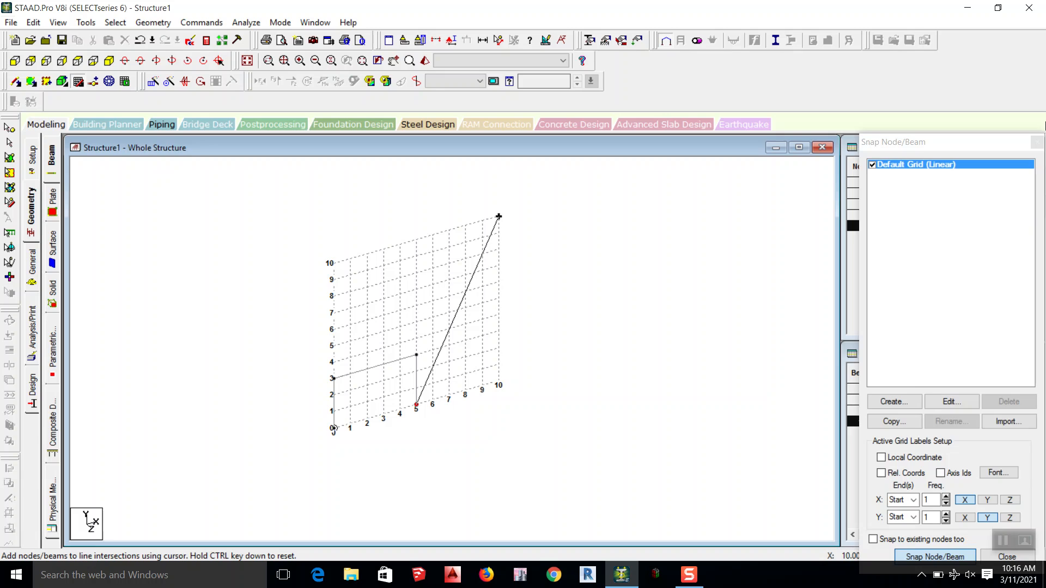
left_click(1037, 142)
scroll(392, 366, "down", 7)
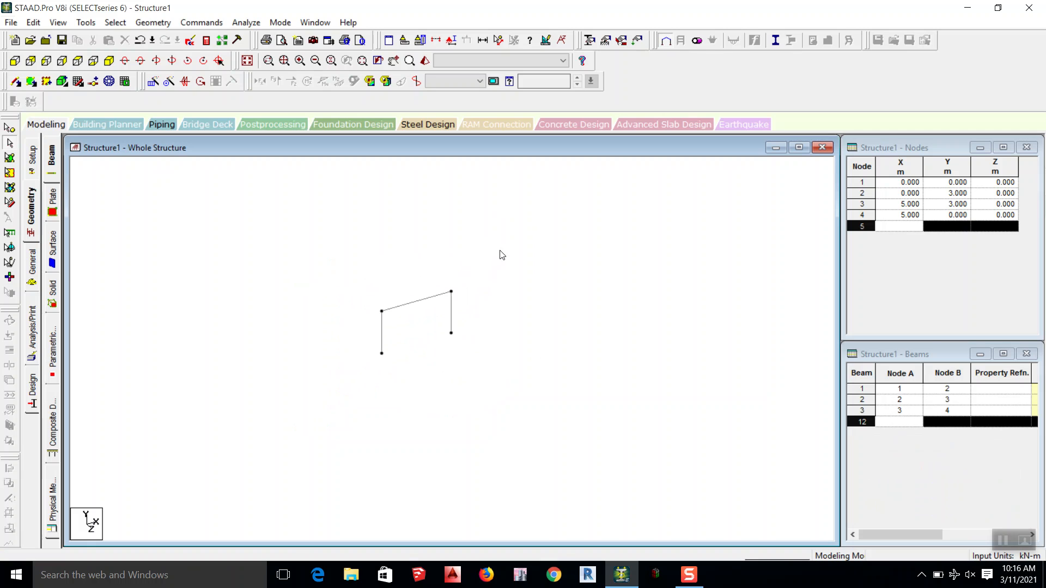
left_click_drag(502, 255, 266, 433)
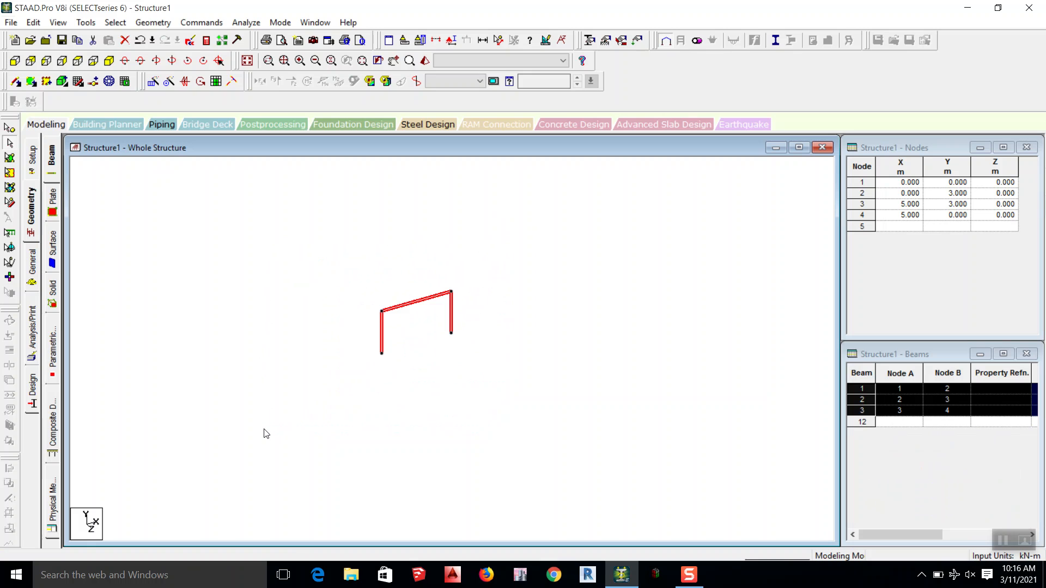
scroll(495, 304, "up", 3)
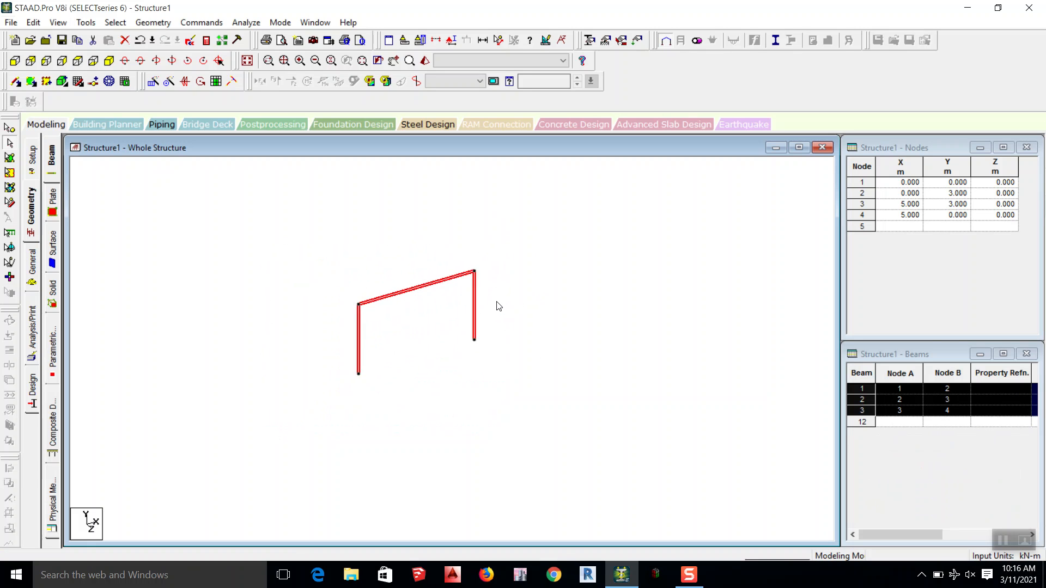
middle_click_drag(531, 291, 457, 299)
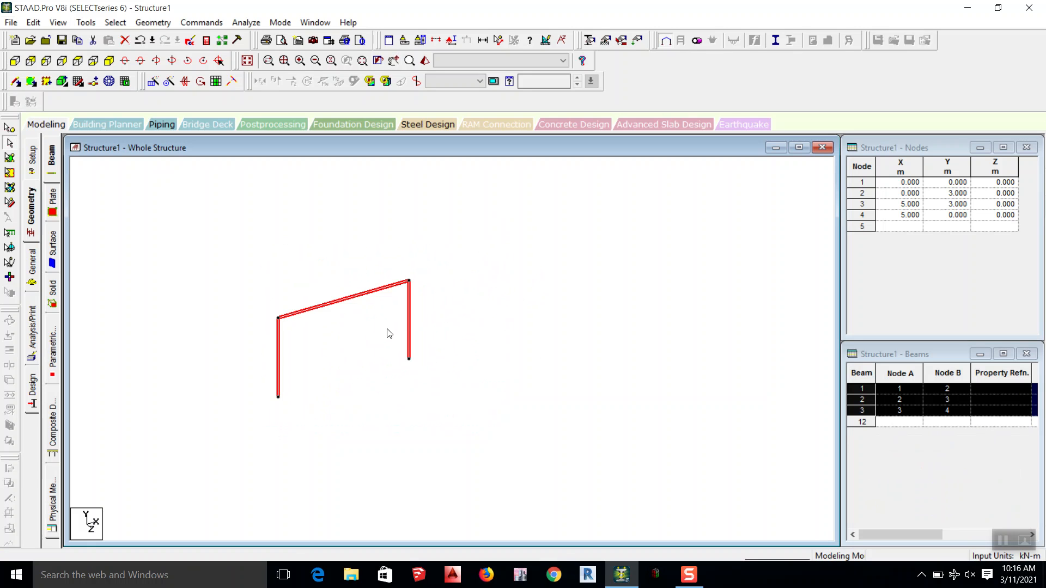
scroll(624, 296, "down", 2)
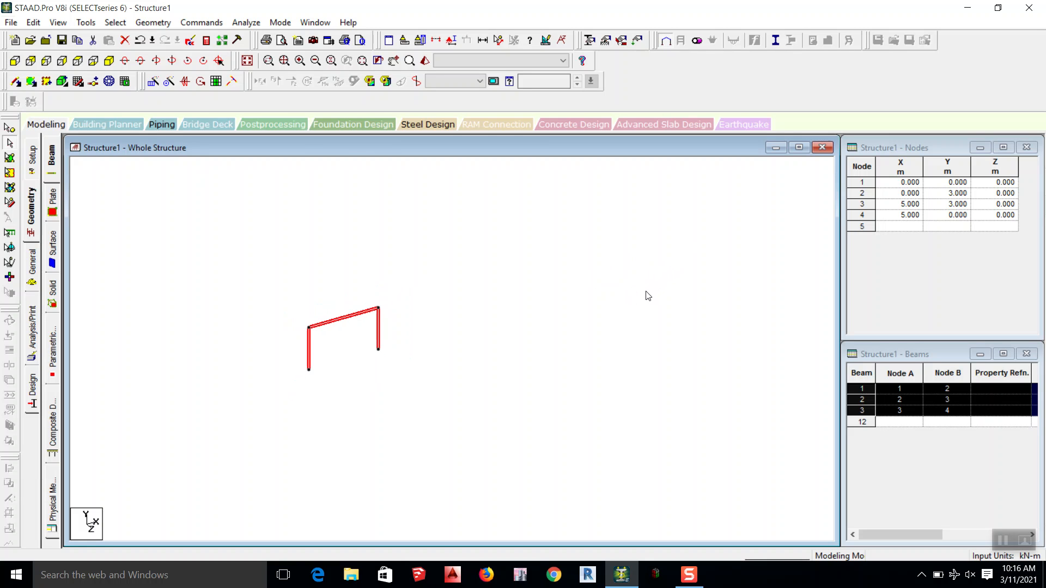
left_click(429, 339)
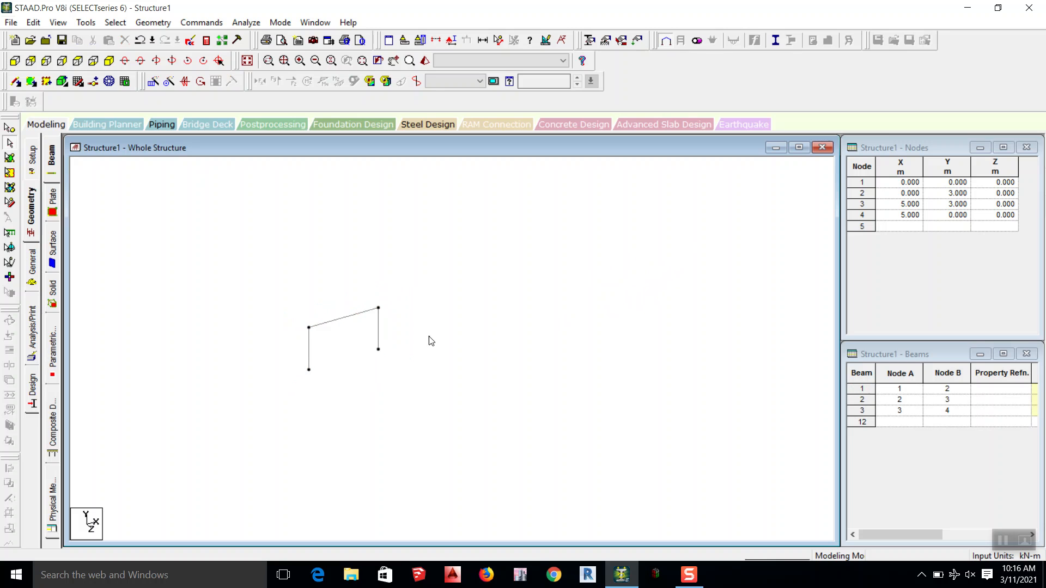
Step: Repeat the whole frame translationally along X in 3 steps at 5 m spacing, with linked steps and an open base
left_click_drag(410, 266, 248, 423)
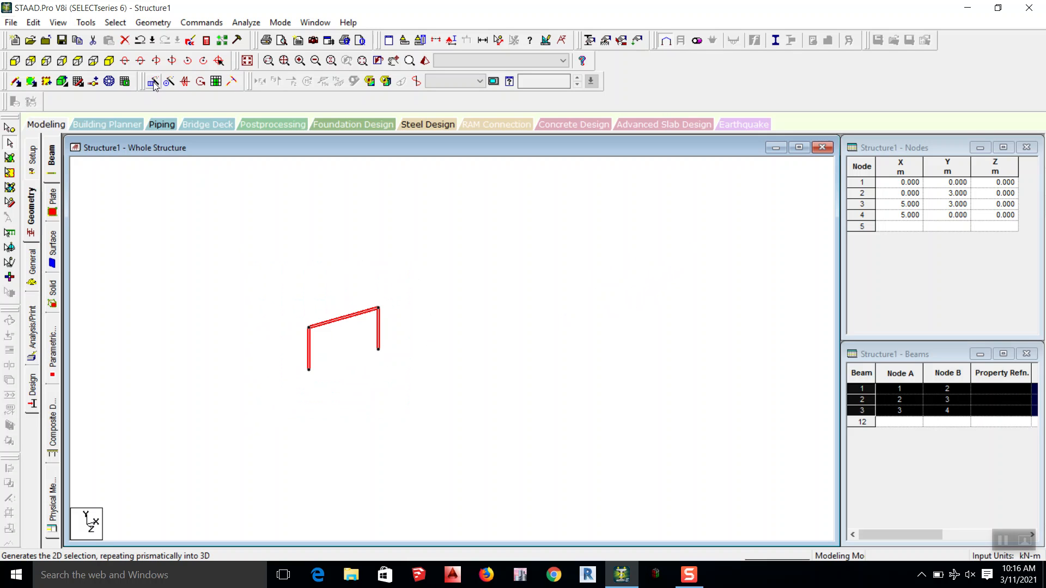
left_click(152, 82)
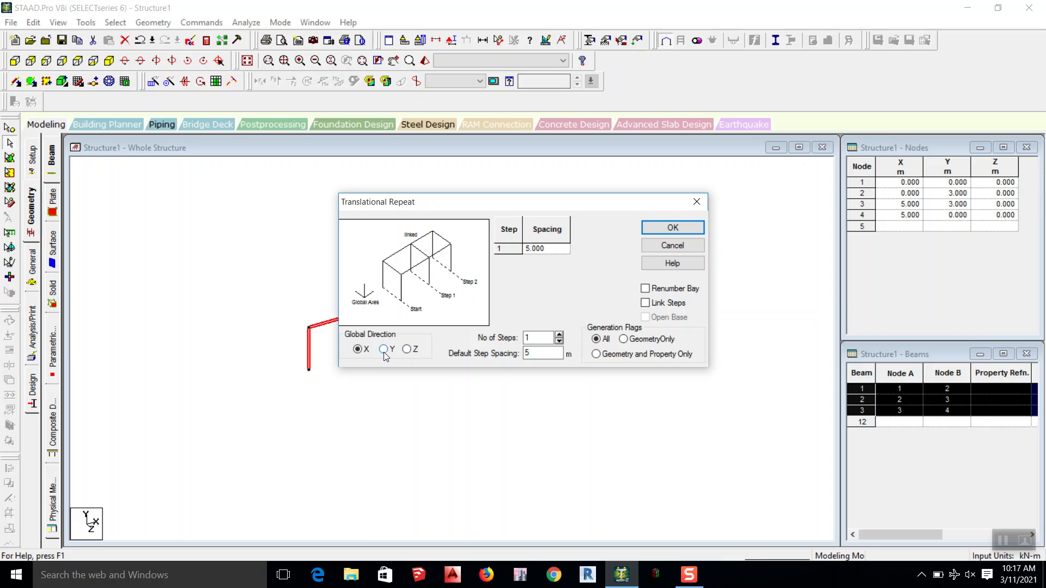
left_click(559, 335)
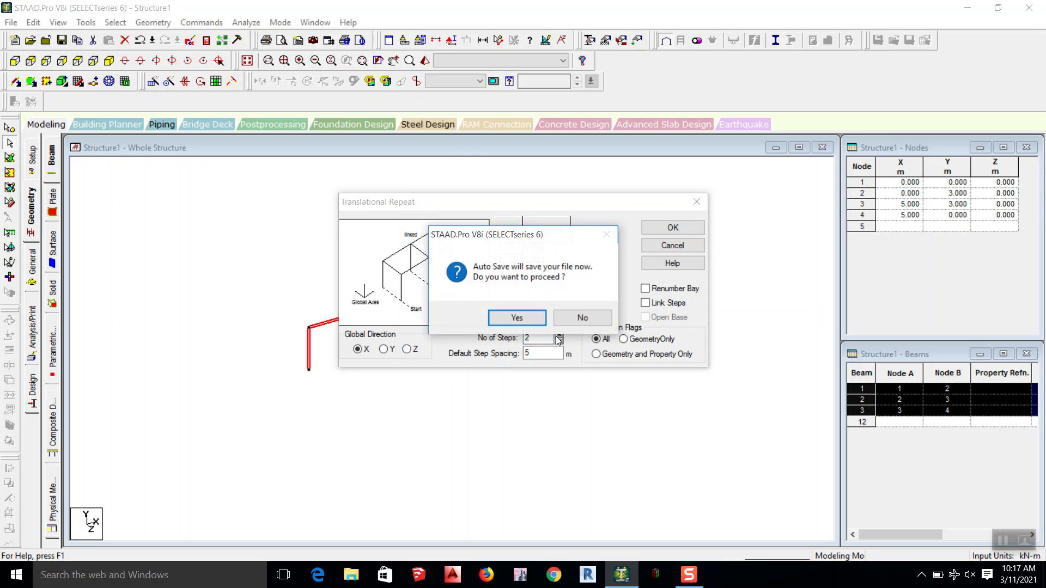
left_click(582, 318)
left_click(559, 335)
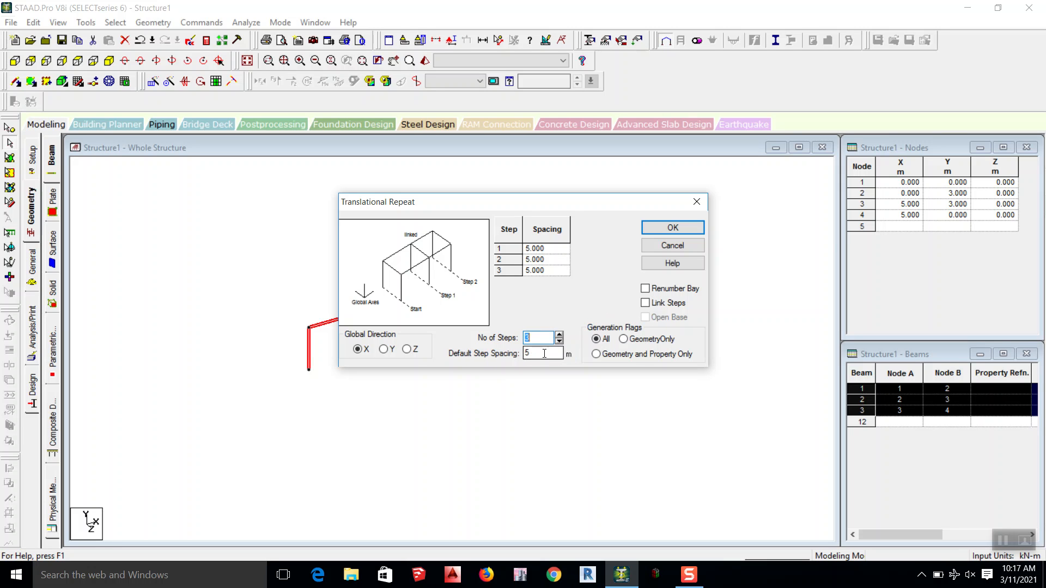
left_click_drag(508, 203, 689, 54)
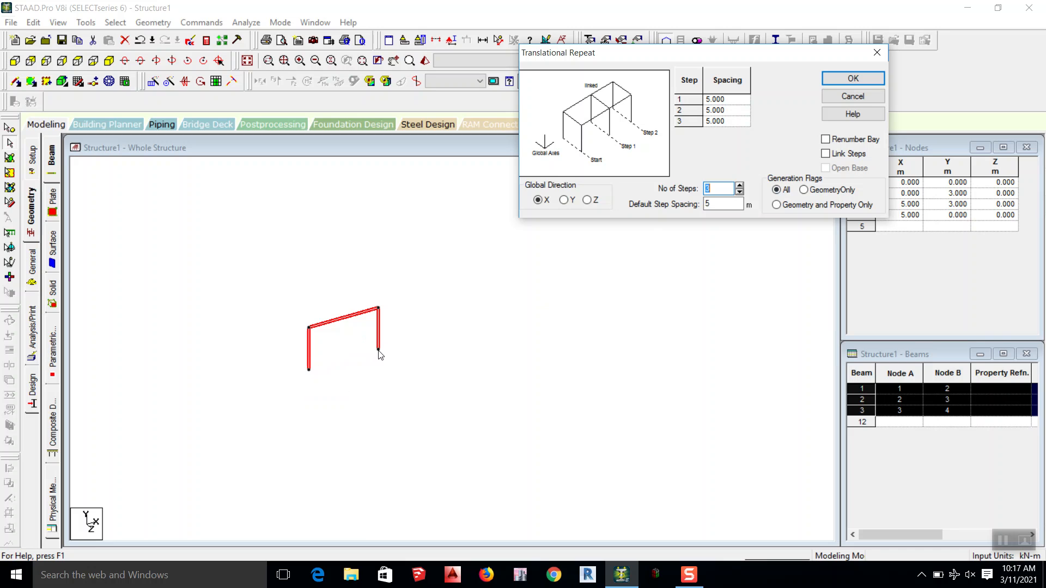
key("Tab")
left_click(826, 156)
left_click(826, 168)
left_click_drag(772, 53, 724, 19)
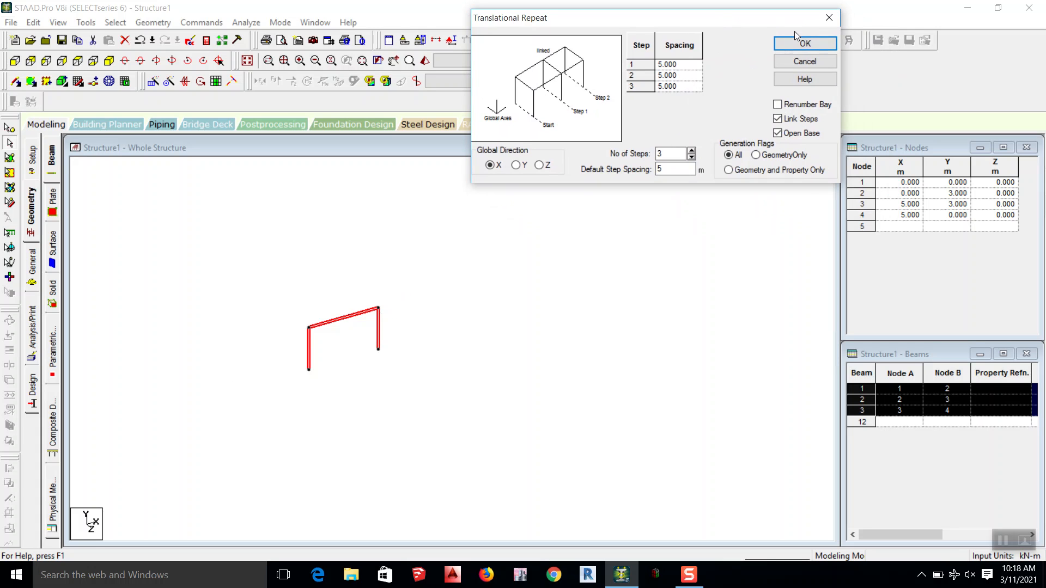
left_click(806, 45)
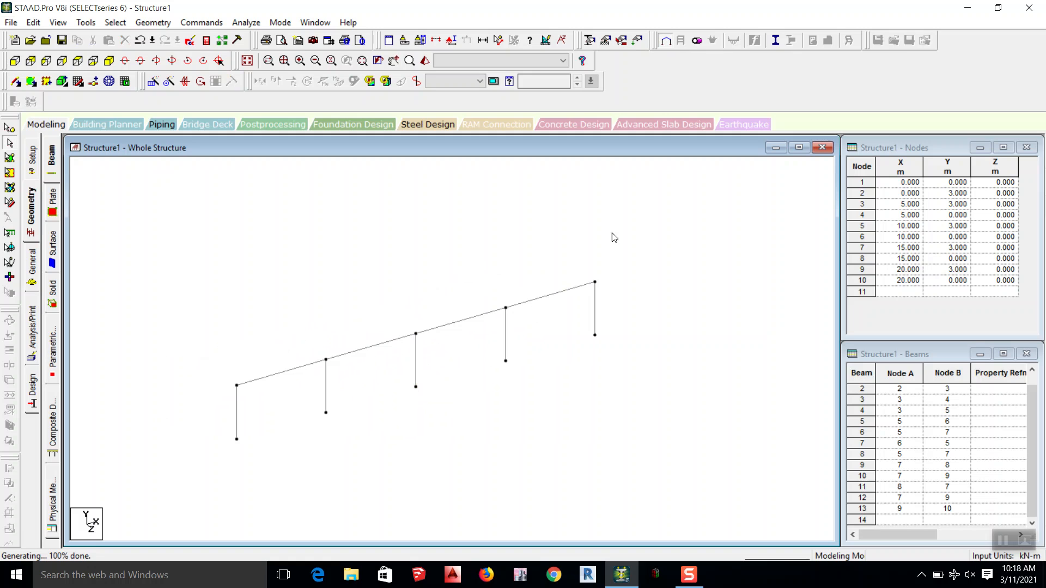
Step: Repeat the entire row of frames translationally along Z in 4 steps at 4 m spacing, with linked steps and an open base
scroll(638, 233, "down", 1)
scroll(640, 237, "down", 2)
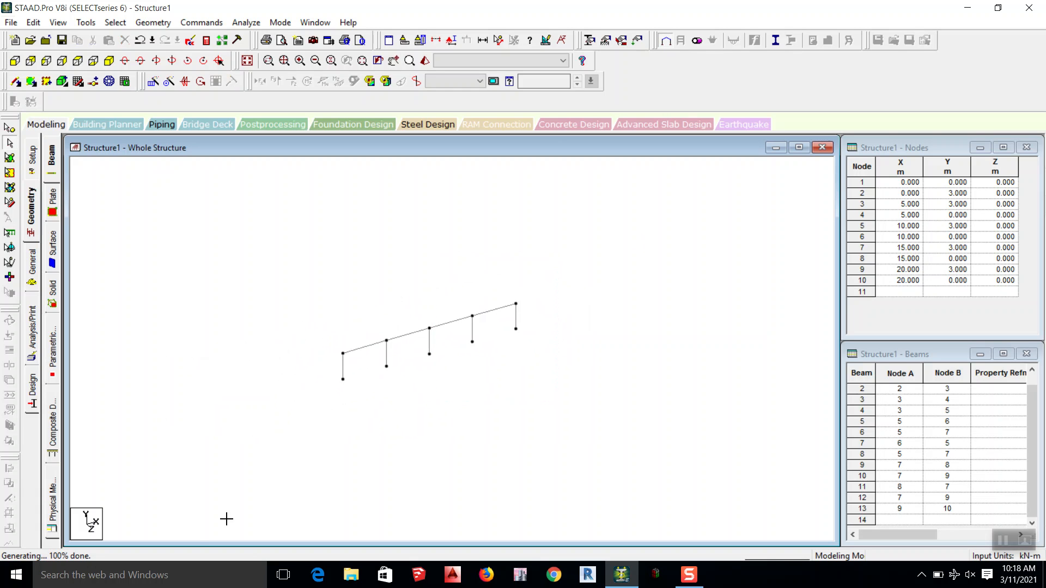
key("ctrl+a")
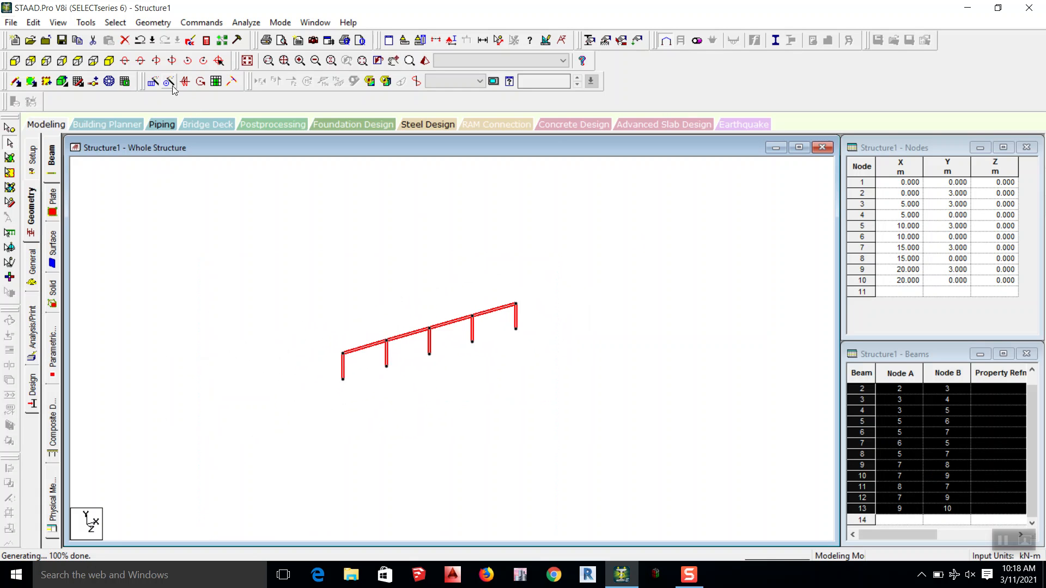
left_click(153, 82)
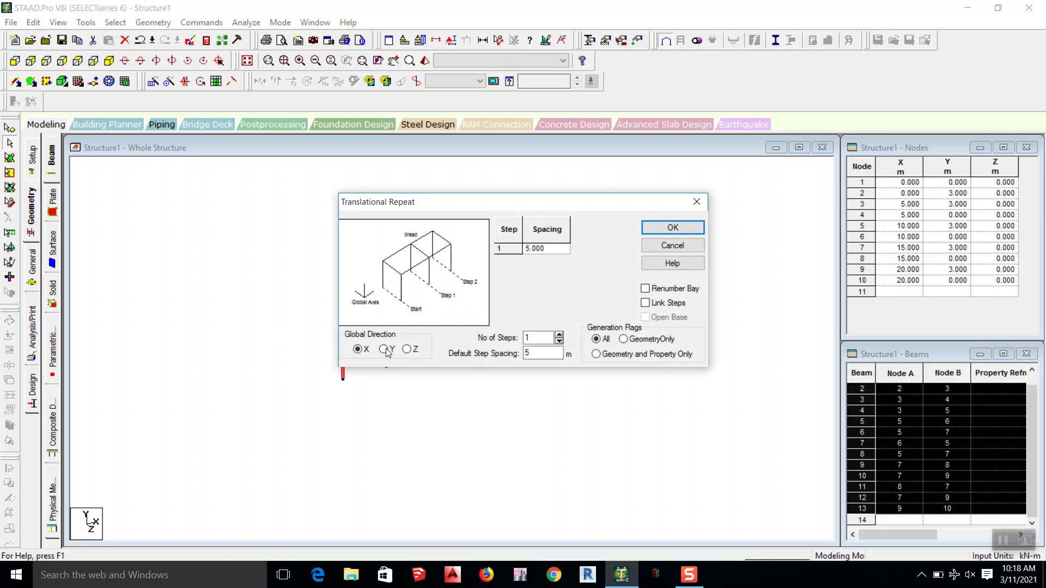
left_click(407, 349)
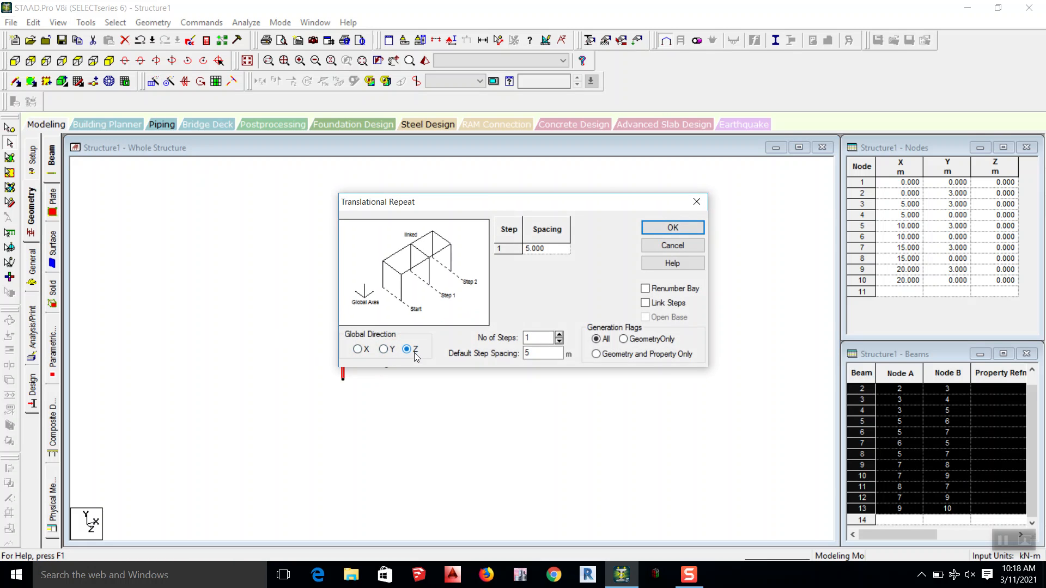
left_click(560, 336)
left_click(560, 335)
left_click(560, 335)
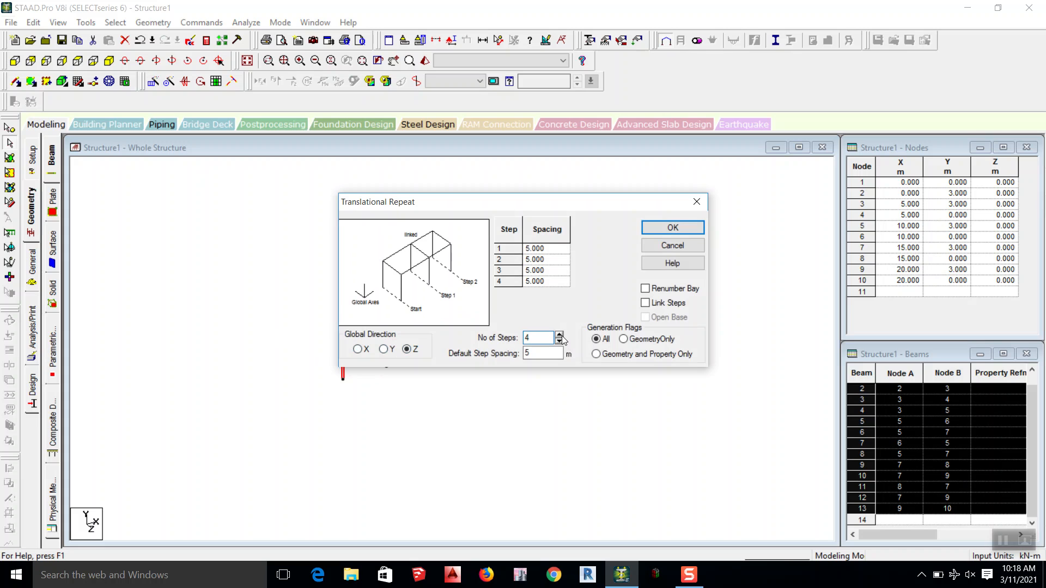
key("Tab")
type("4")
left_click(657, 306)
left_click(702, 228)
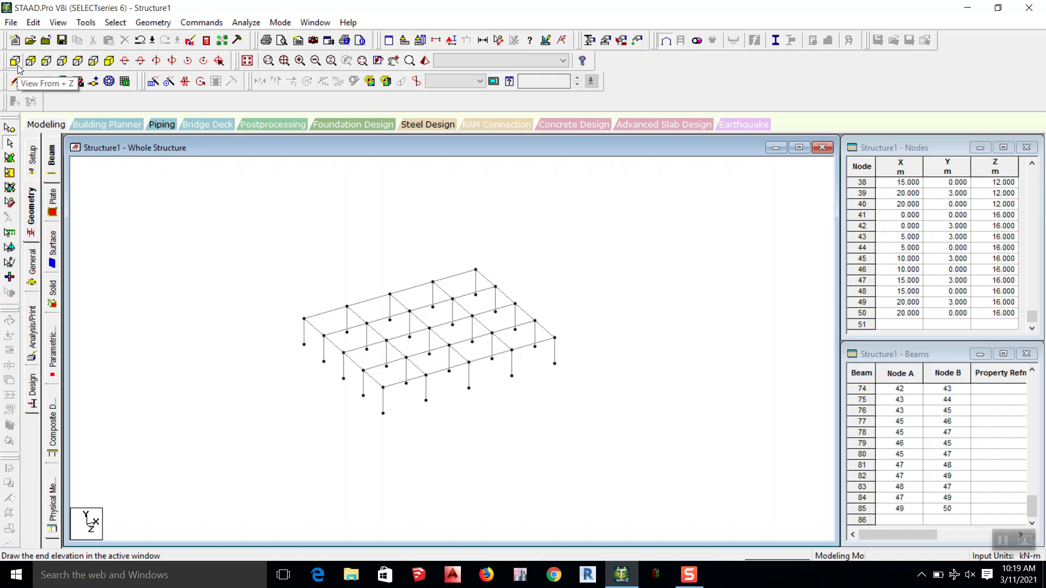
Step: Examine the generated structure in front elevation, side elevation, plan and isometric views
left_click(17, 65)
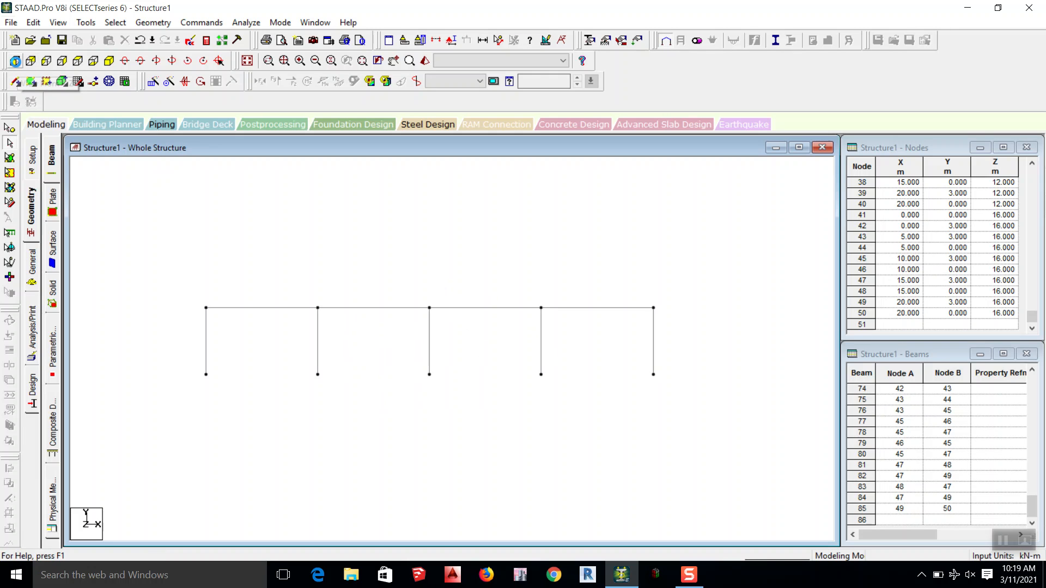
left_click(46, 63)
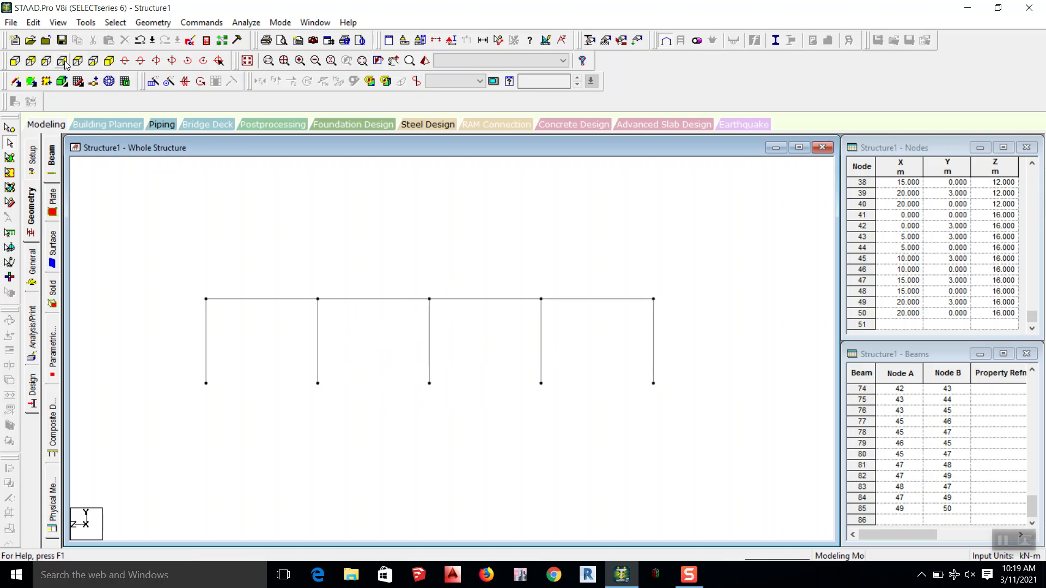
left_click(65, 65)
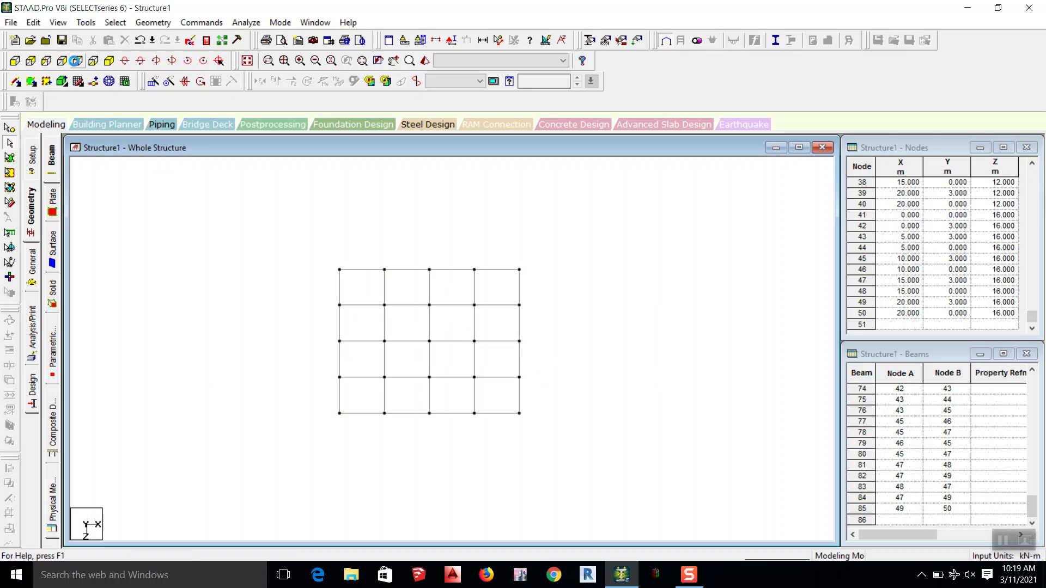
left_click(109, 63)
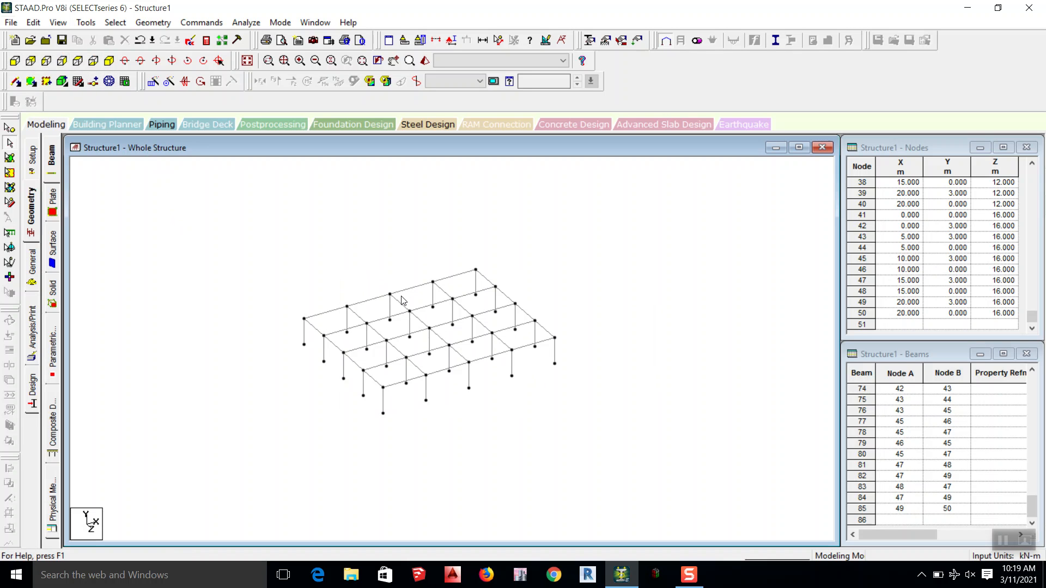
scroll(417, 392, "up", 3)
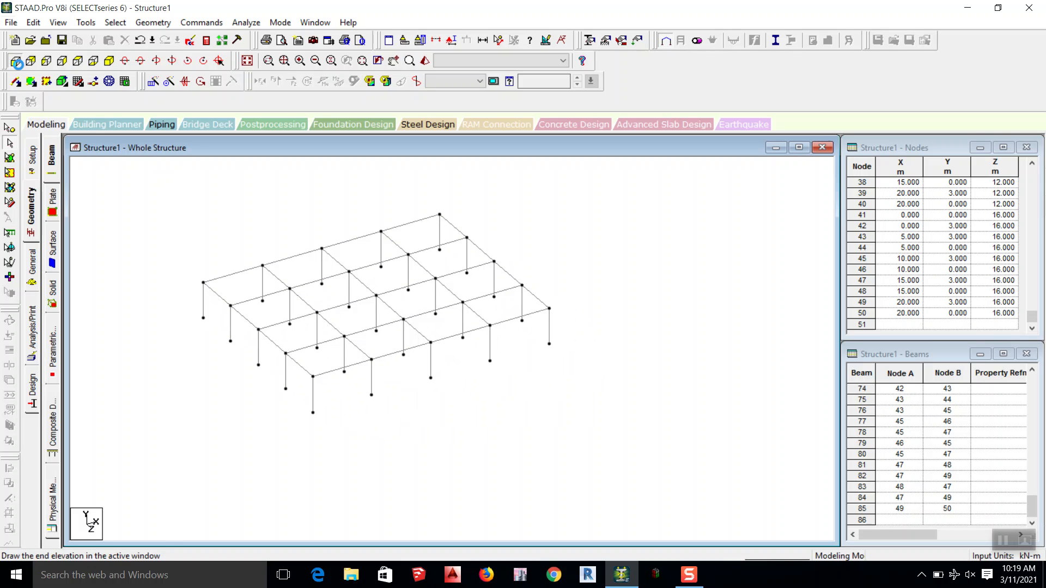
Step: Select all horizontal beams at the top level in the +Z elevation and show them in isometric view
left_click(14, 61)
left_click_drag(628, 262, 145, 292)
left_click(523, 227)
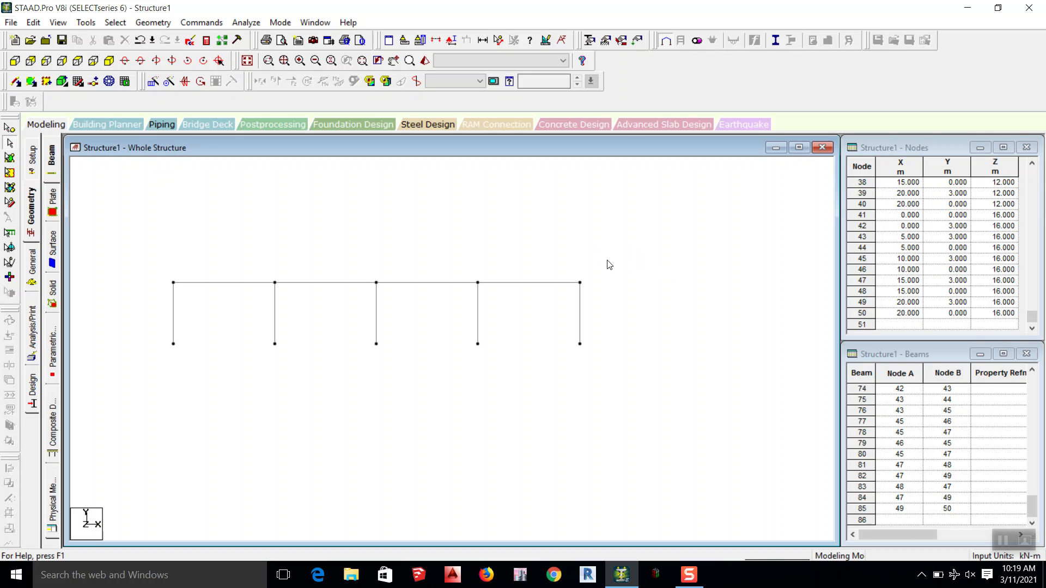
left_click_drag(610, 261, 143, 293)
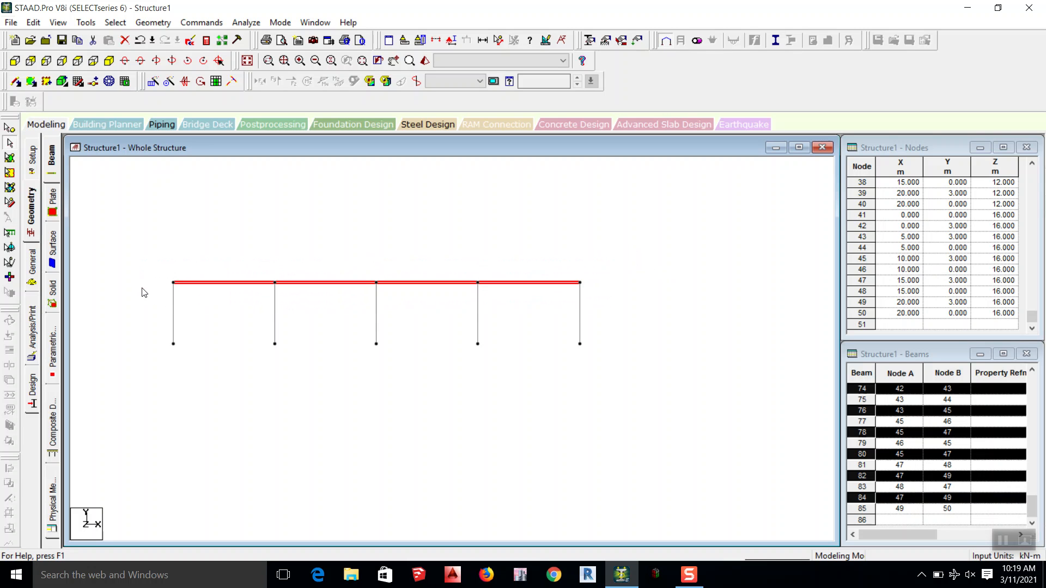
left_click(109, 61)
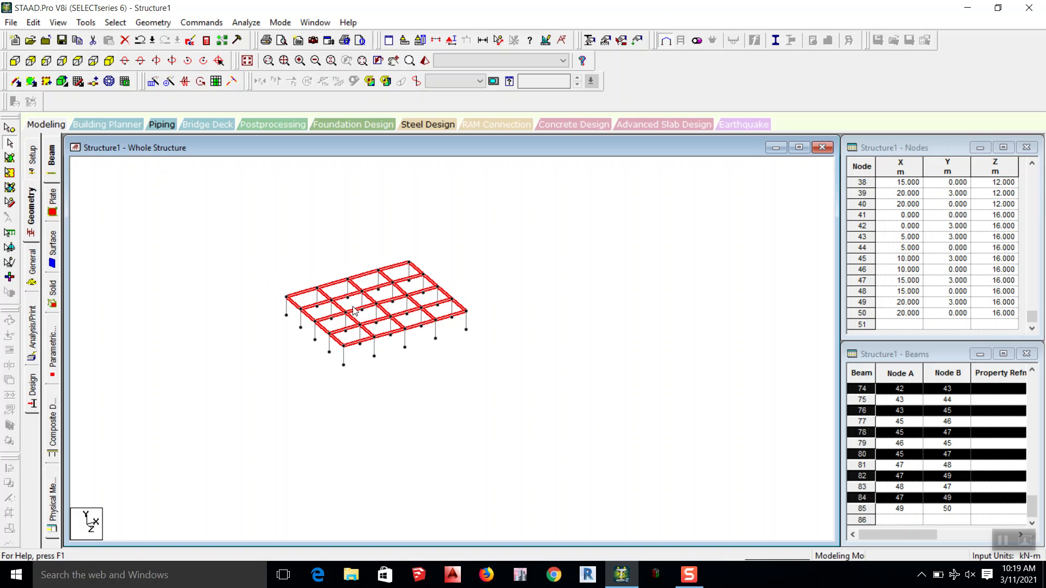
scroll(339, 318, "up", 3)
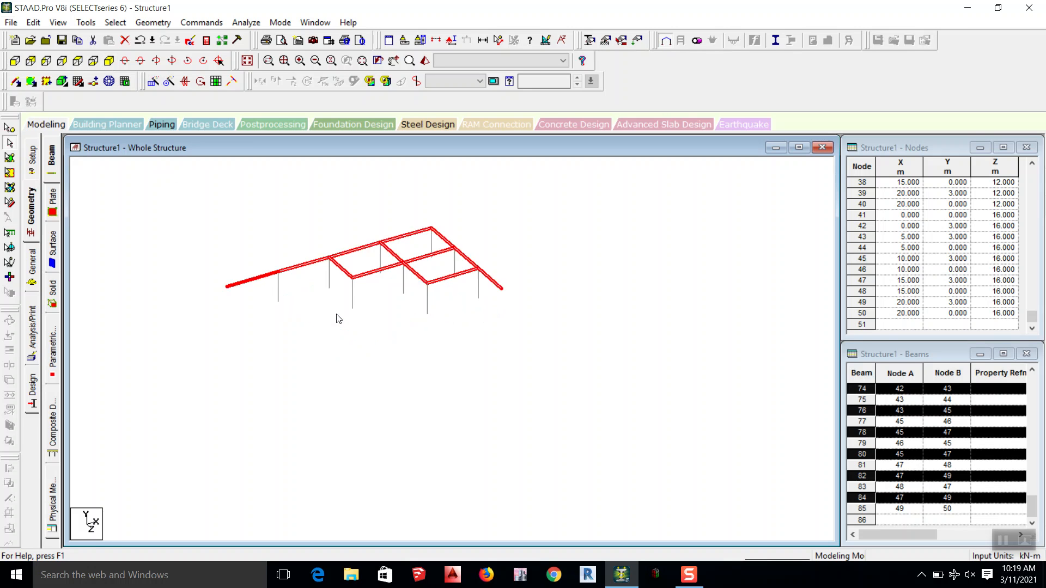
Step: Repeat the selected top-level beams translationally along Y in 5 steps at 3 m spacing, with linked steps
middle_click_drag(361, 280, 365, 319)
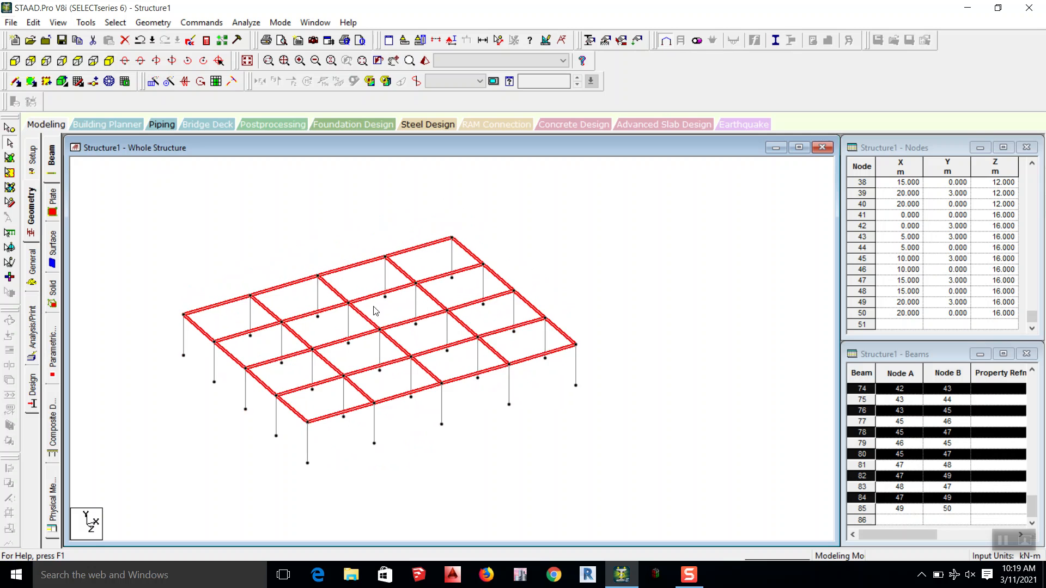
scroll(377, 311, "up", 1)
middle_click_drag(433, 323, 481, 352)
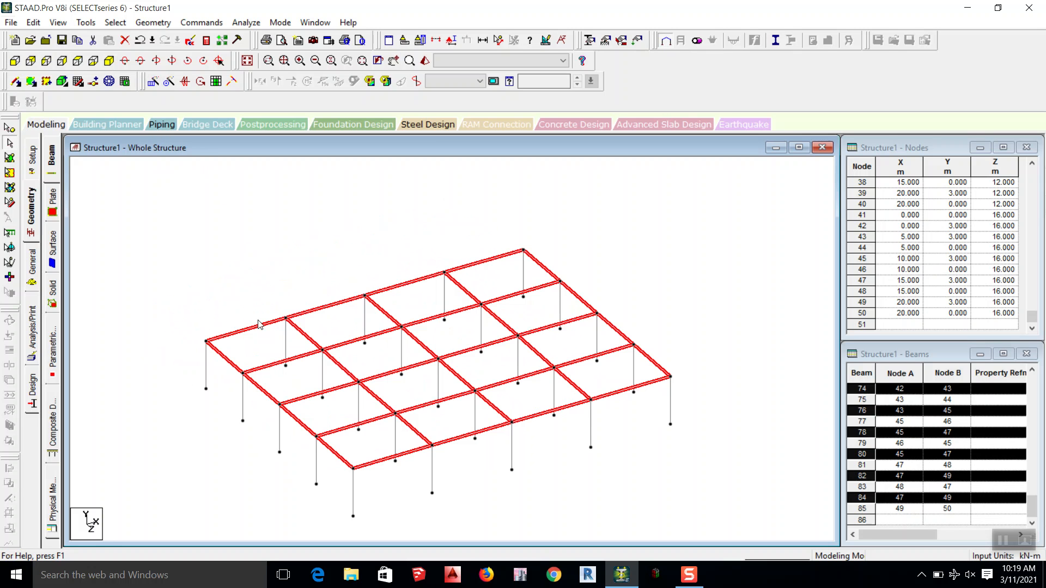
scroll(278, 307, "down", 2)
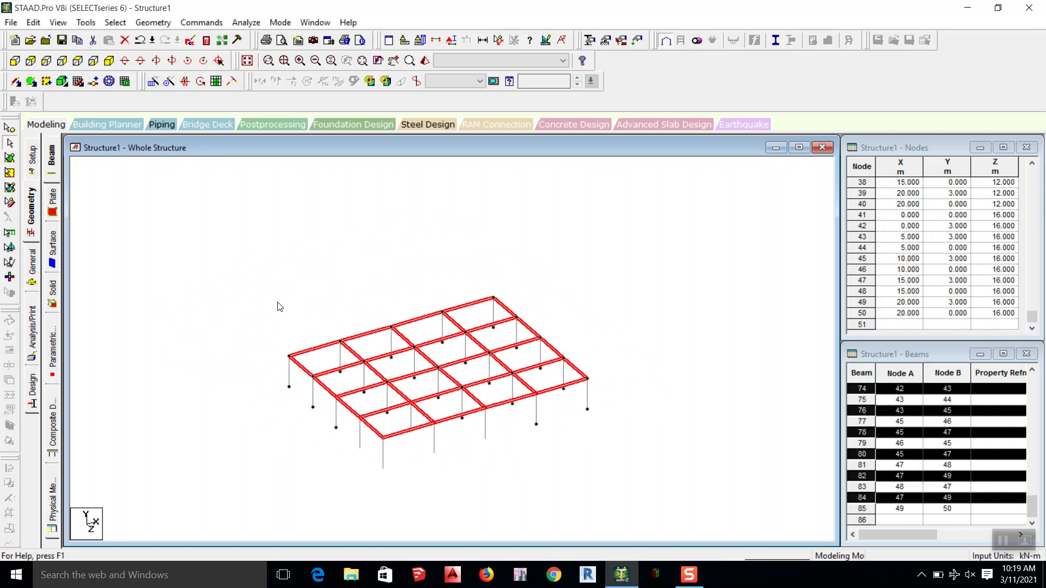
left_click(154, 83)
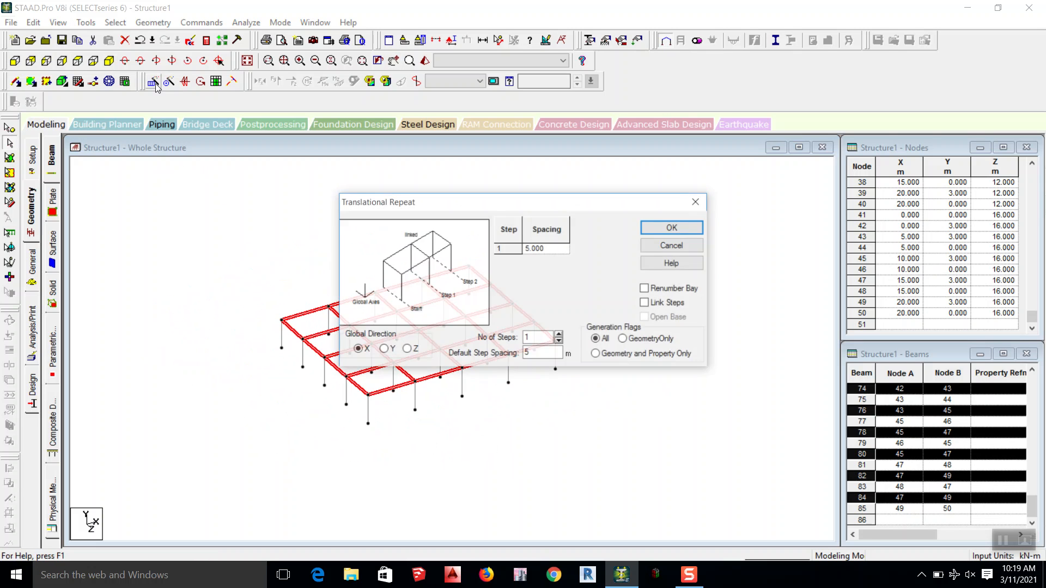
left_click(383, 349)
left_click_drag(453, 203, 593, 40)
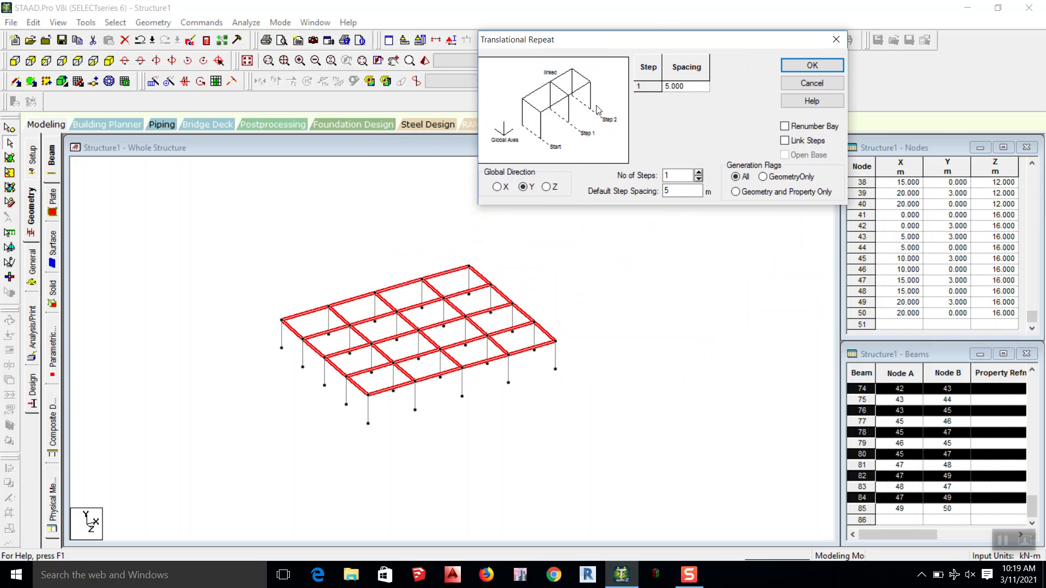
left_click(698, 172)
left_click(698, 172)
left_click(698, 172)
left_click(698, 172)
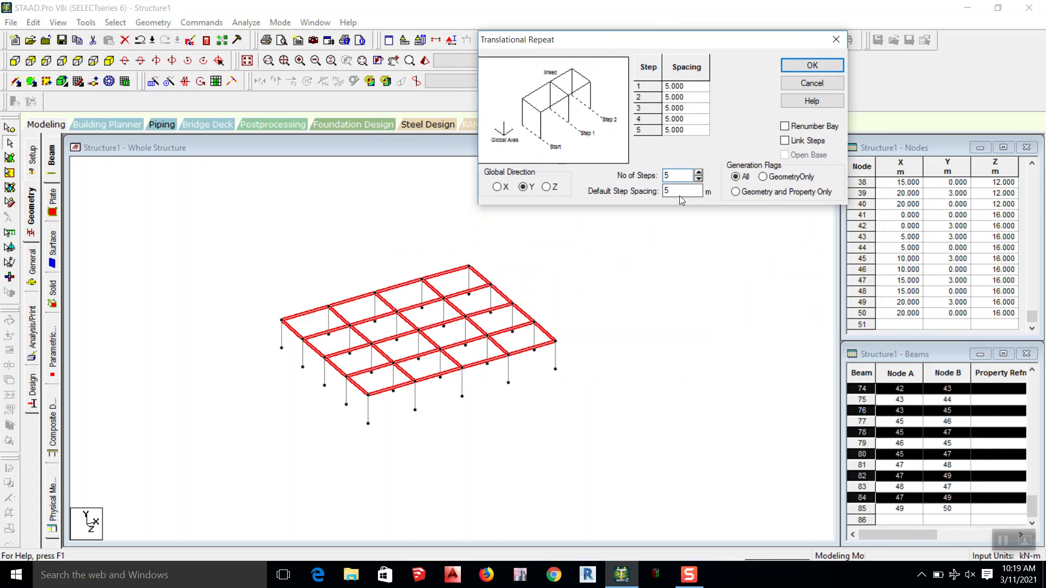
left_click_drag(677, 192, 615, 207)
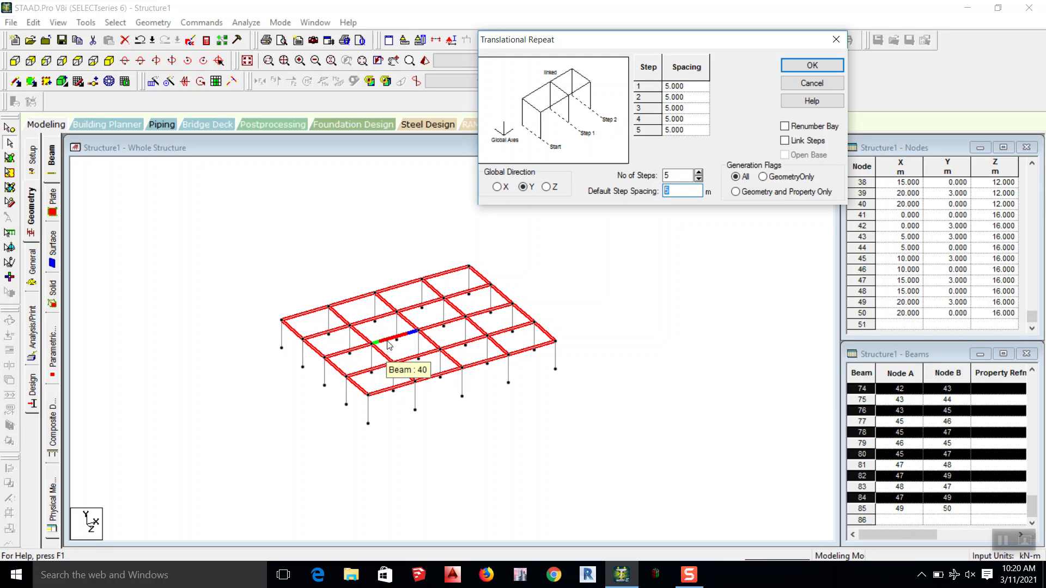
type("3")
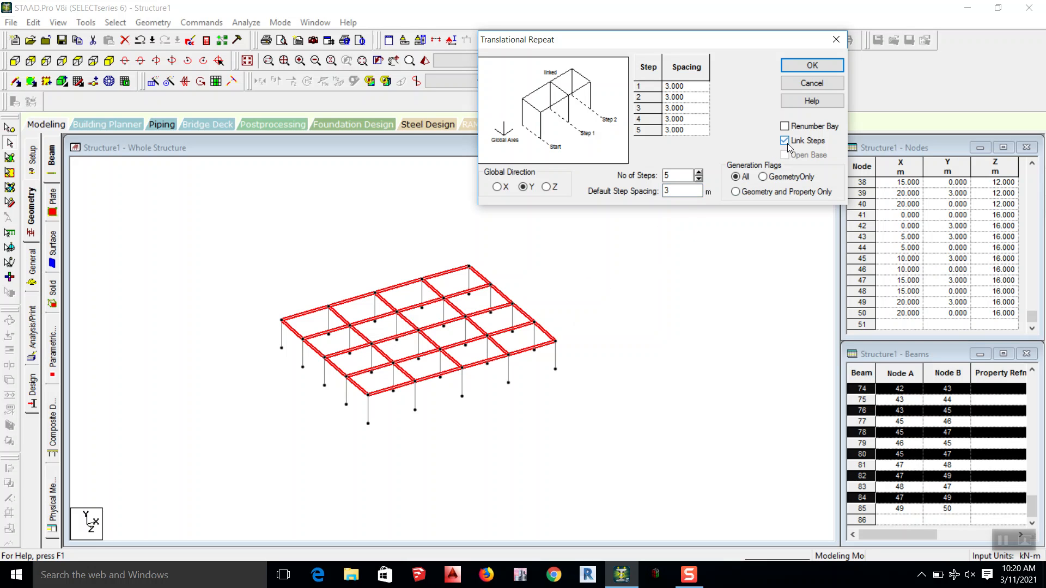
left_click(812, 66)
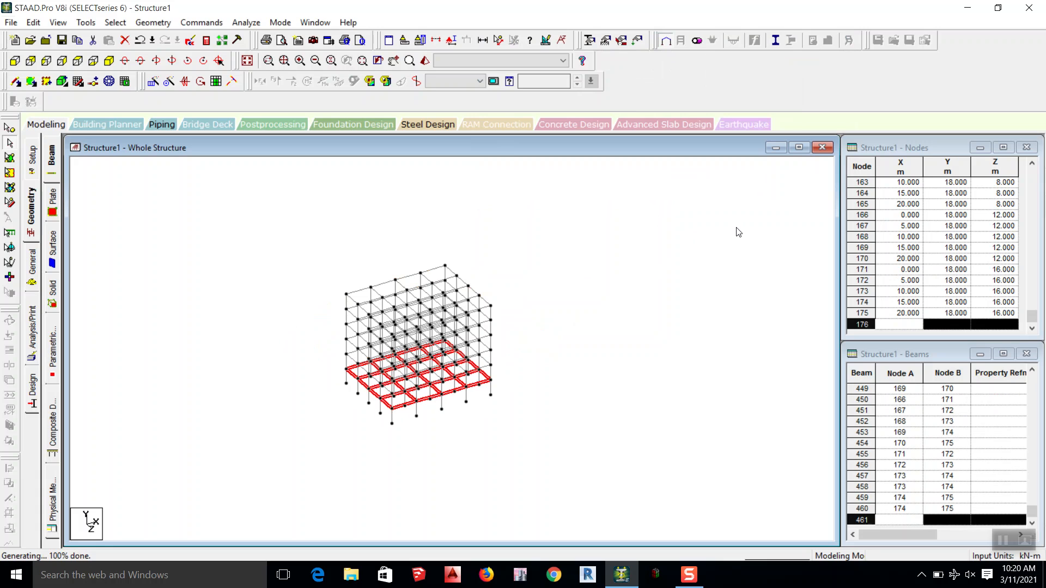
Step: Clear the beam selection and examine the multi-storey frame from different angles in a 3D rendered view
left_click(687, 582)
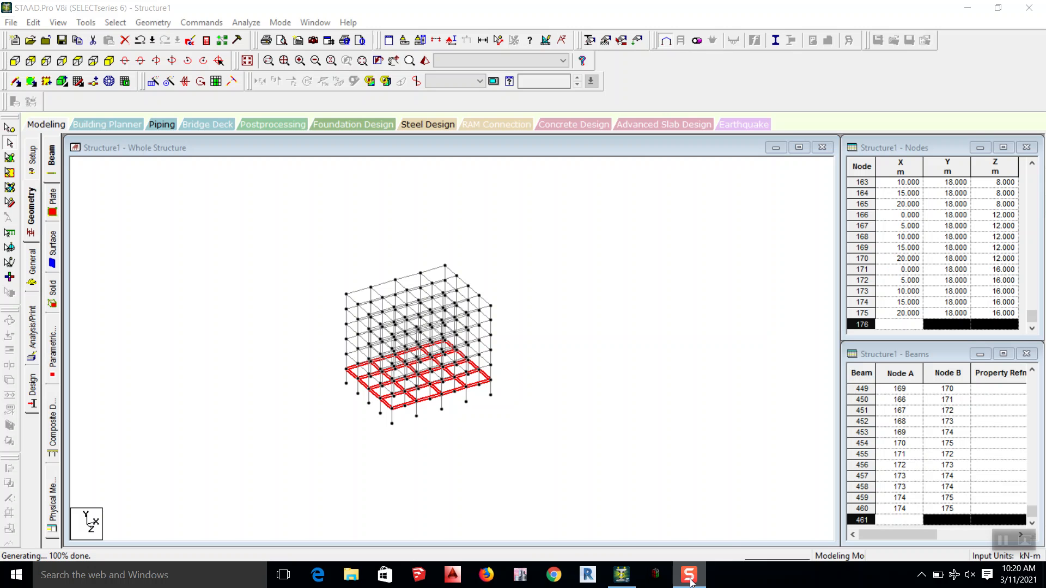
left_click(592, 320)
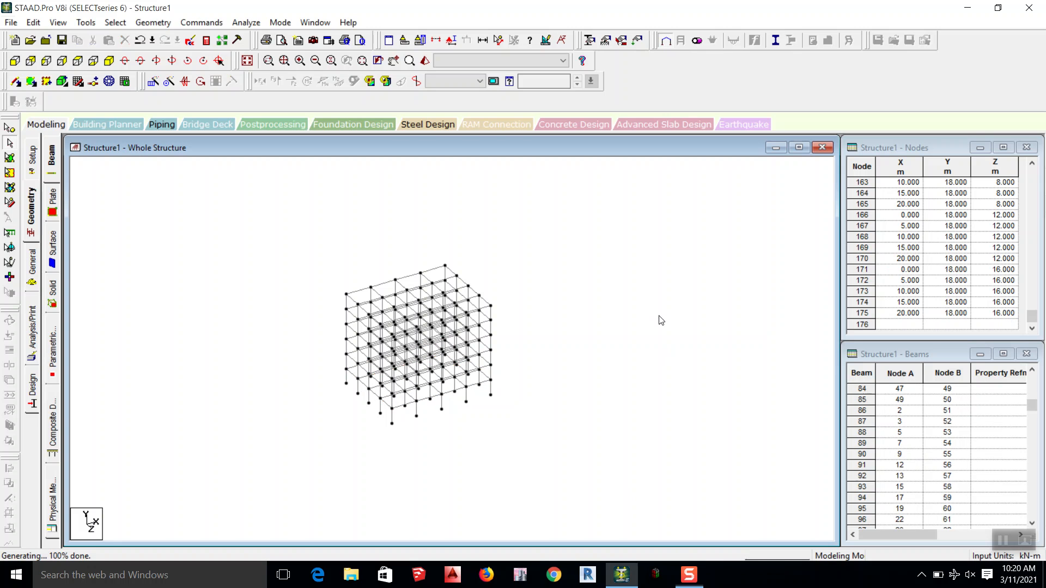
left_click(440, 60)
left_click(455, 79)
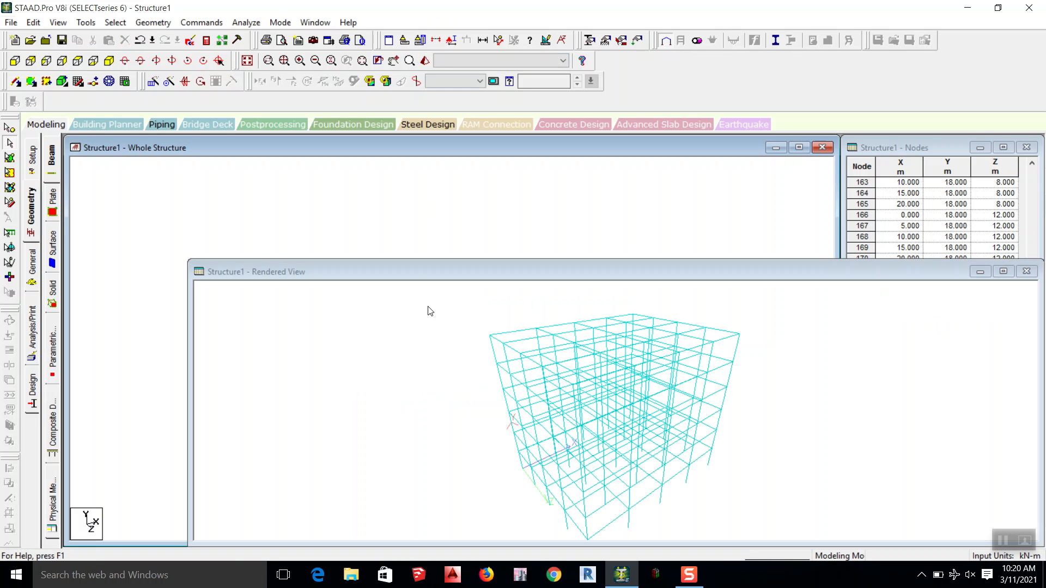
left_click_drag(614, 344, 633, 320)
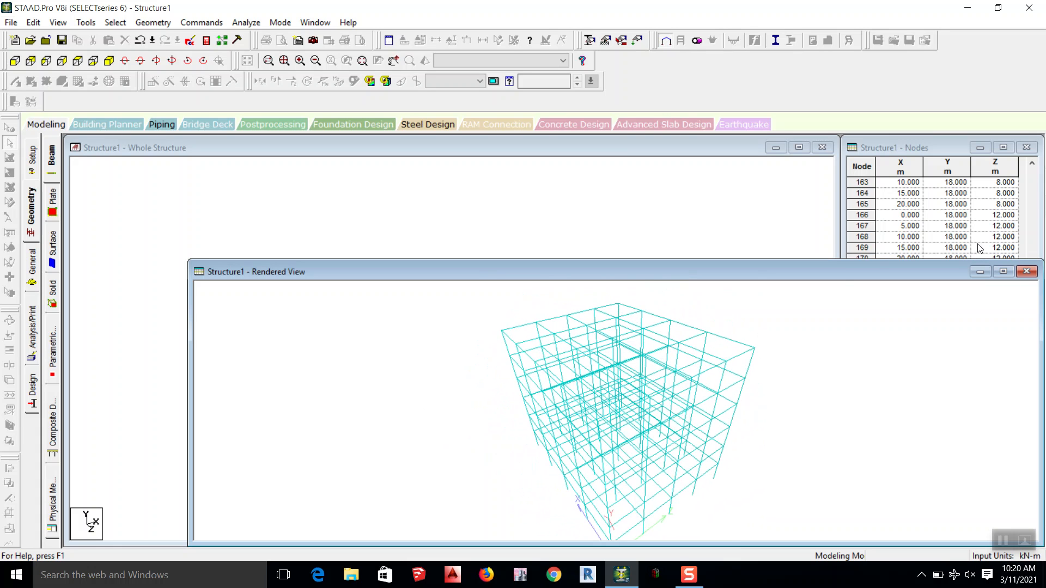
left_click(1026, 272)
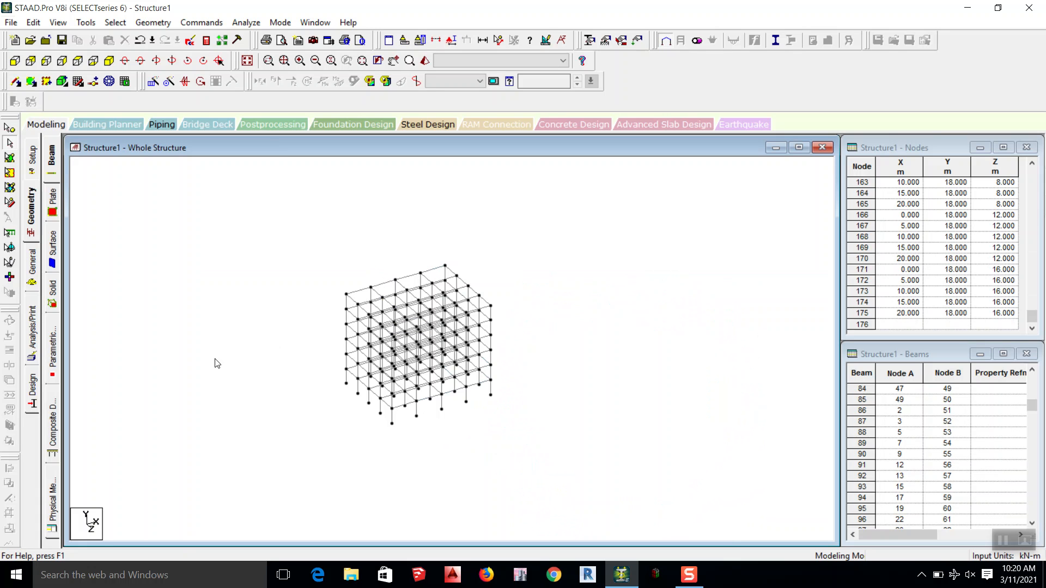
Step: Define a rectangular concrete section with YD 0.45 m and ZD 0.23 m in the member properties
left_click(37, 271)
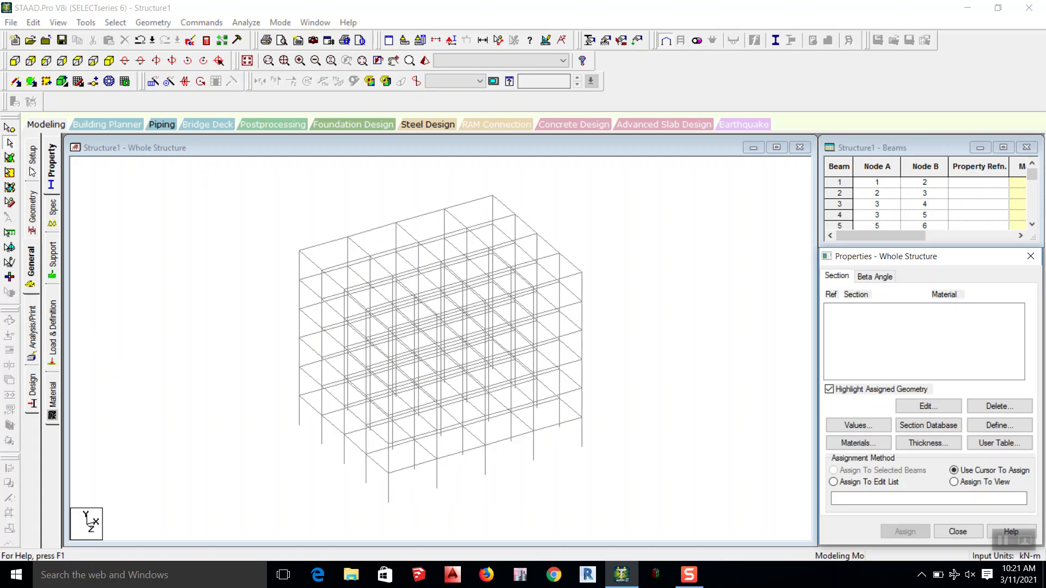
left_click(33, 256)
left_click_drag(896, 257, 902, 82)
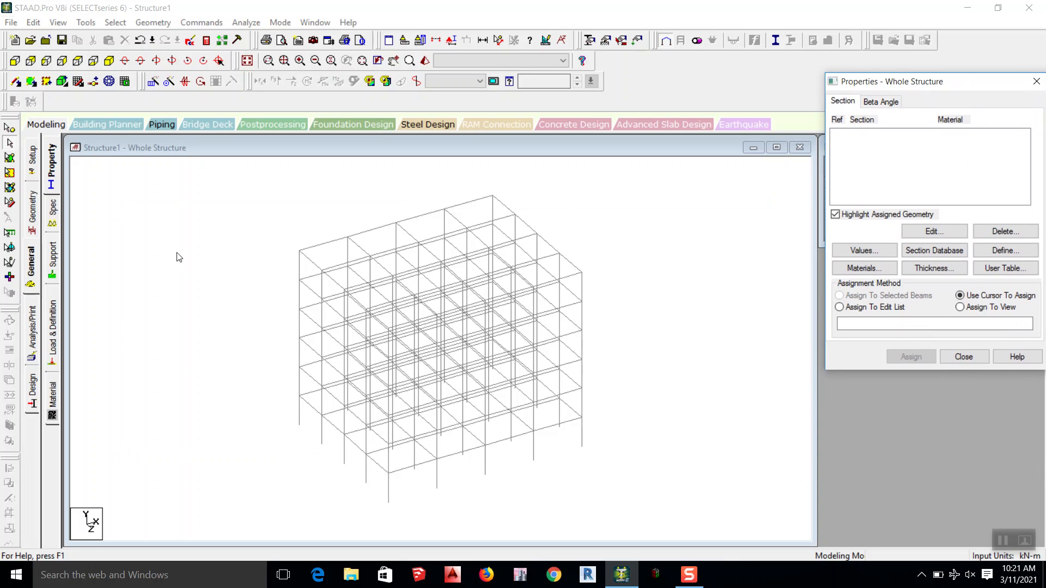
left_click(53, 170)
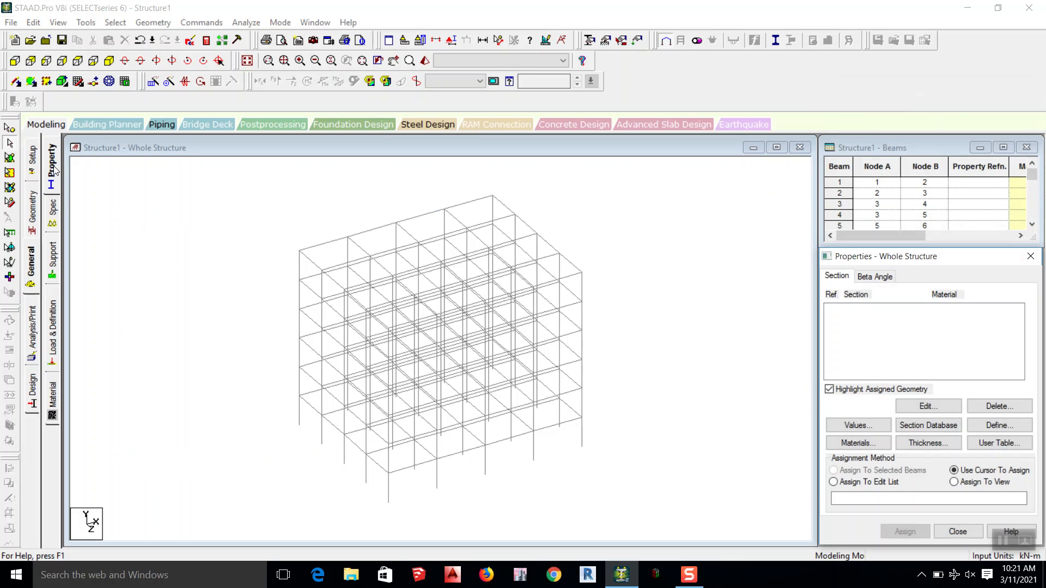
left_click(994, 429)
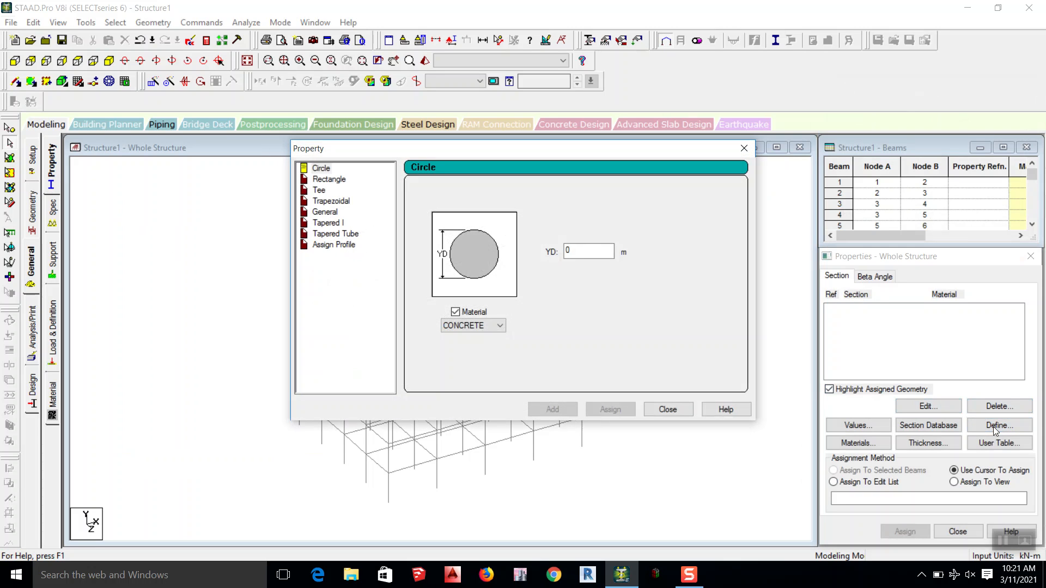
left_click_drag(402, 156, 622, 16)
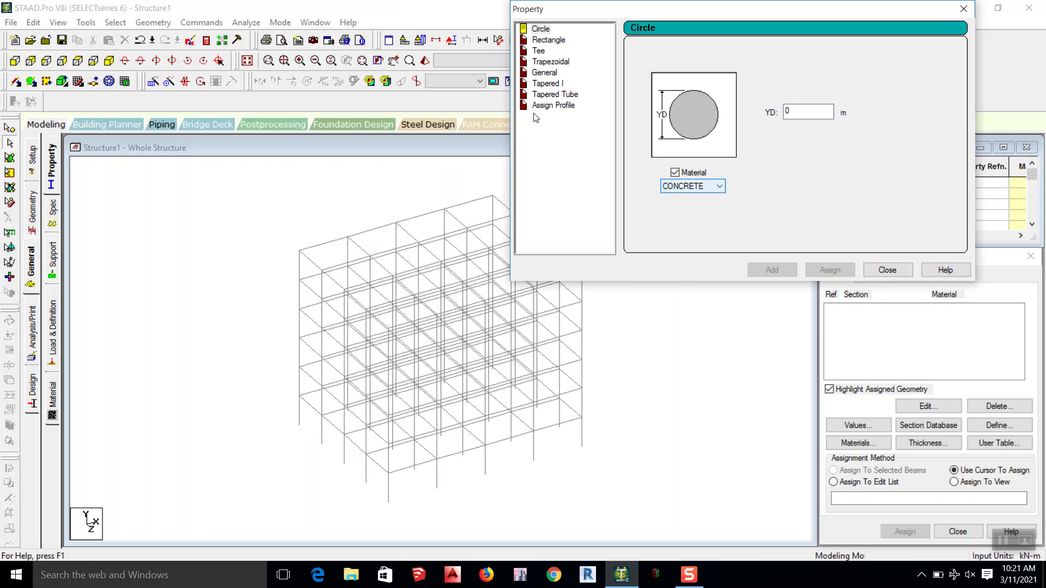
left_click(550, 40)
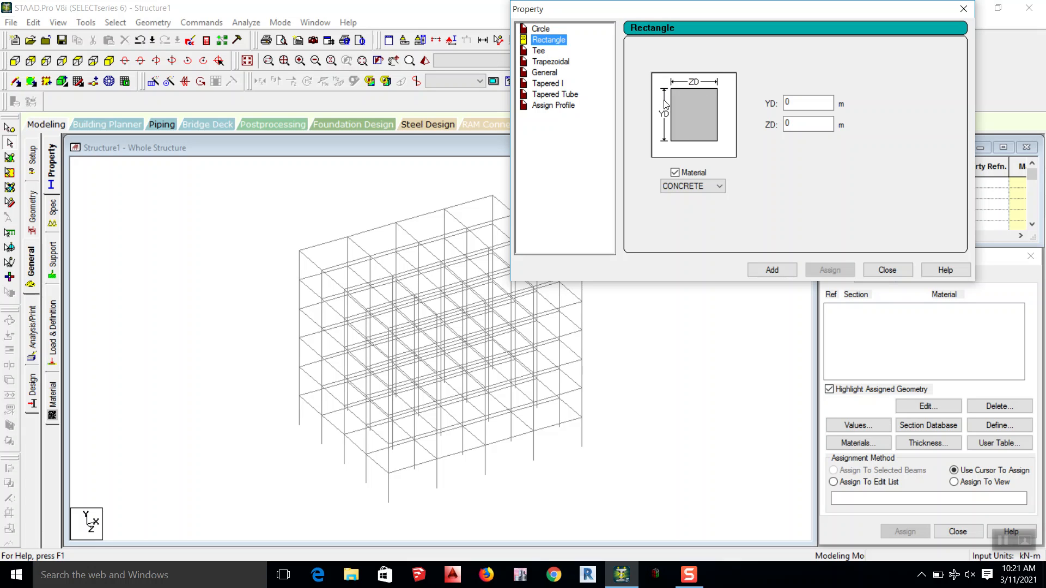
key("Tab")
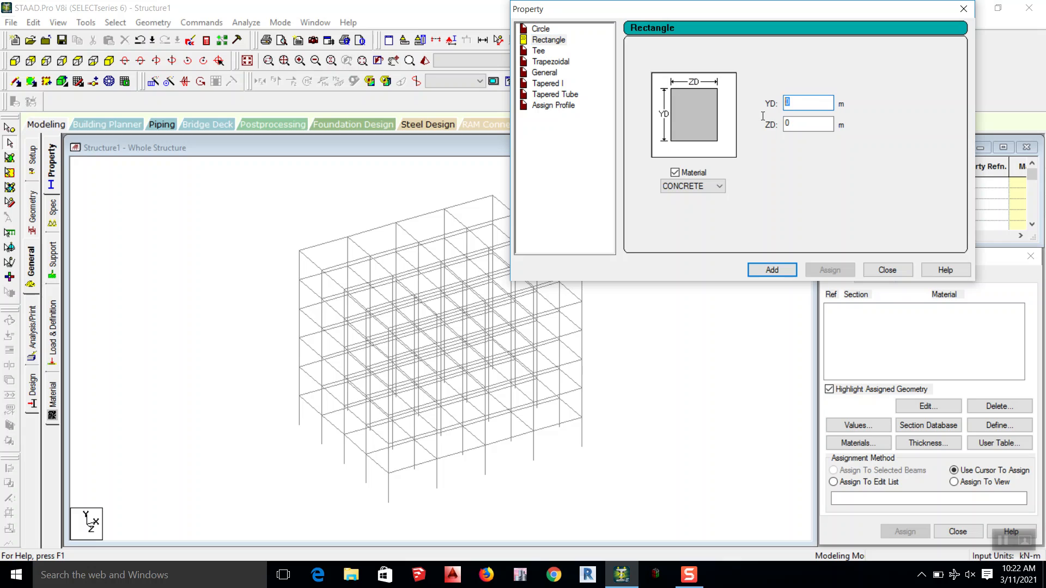
type(".45")
double_click(810, 121)
type(".23")
left_click(774, 270)
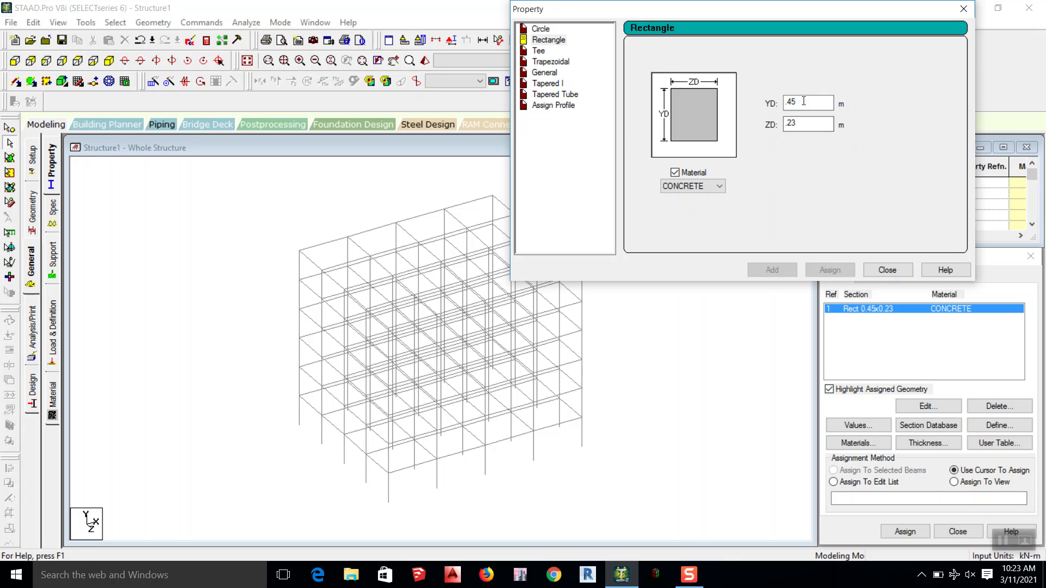
Step: Add a second rectangular concrete section with YD 0.33 m and ZD 0.3 m, and finish defining sections
left_click_drag(803, 102, 628, 131)
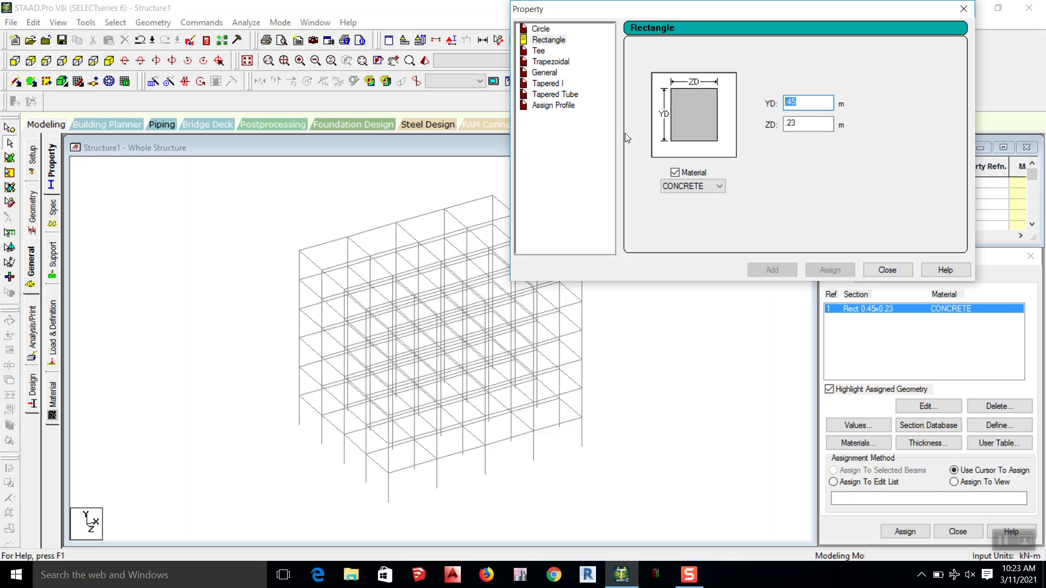
left_click(812, 102)
key("BackSpace")
key("BackSpace")
key("BackSpace")
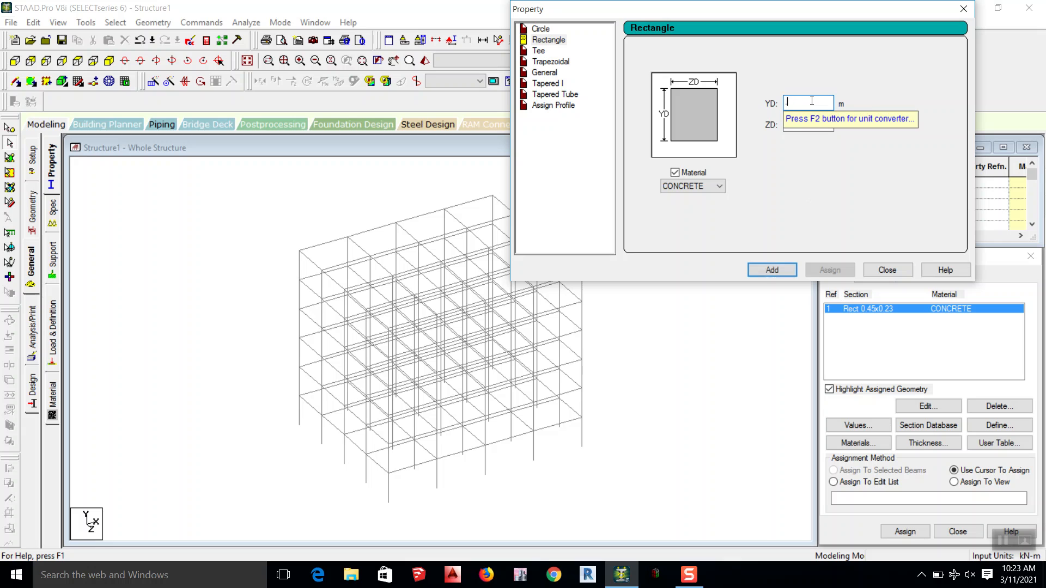
type(".33")
key("Tab")
type(".")
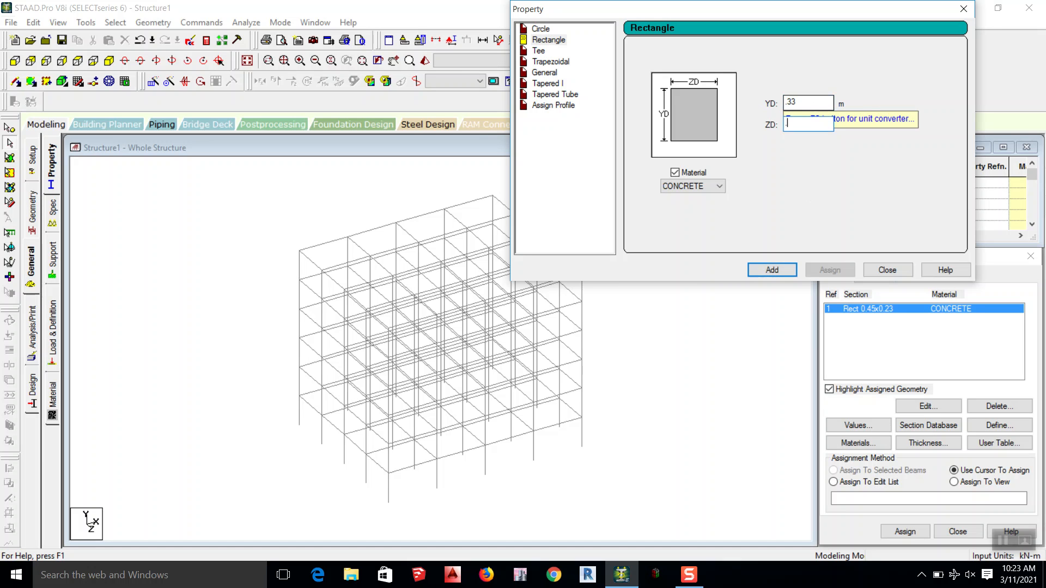
type("3")
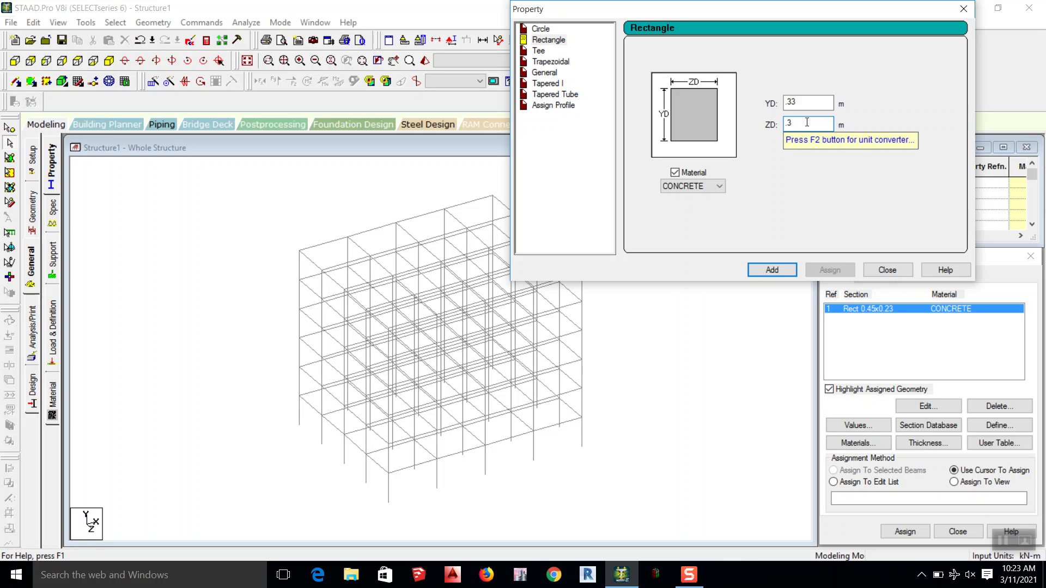
left_click(774, 271)
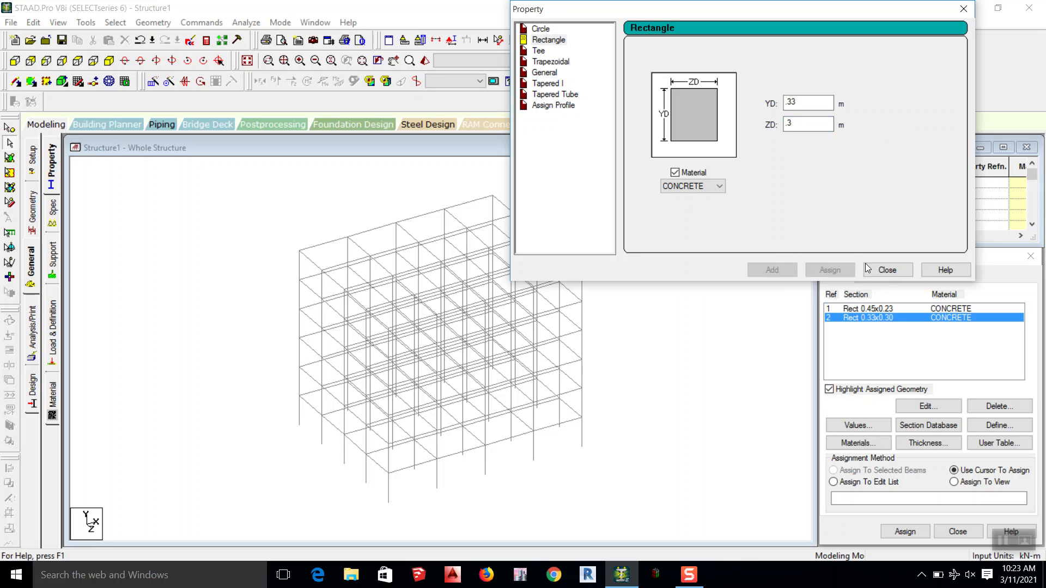
left_click(709, 188)
left_click(709, 186)
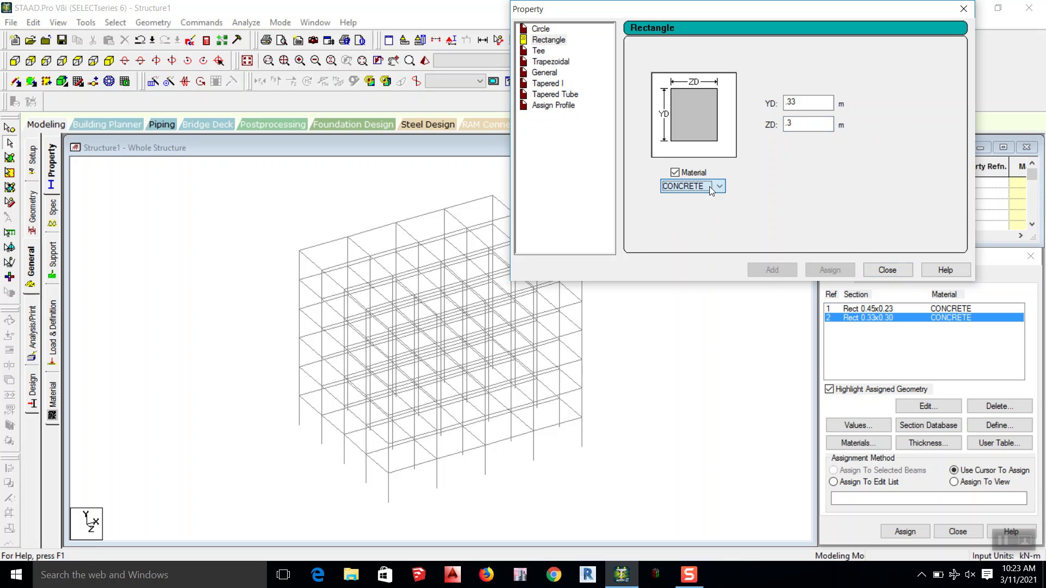
left_click(892, 273)
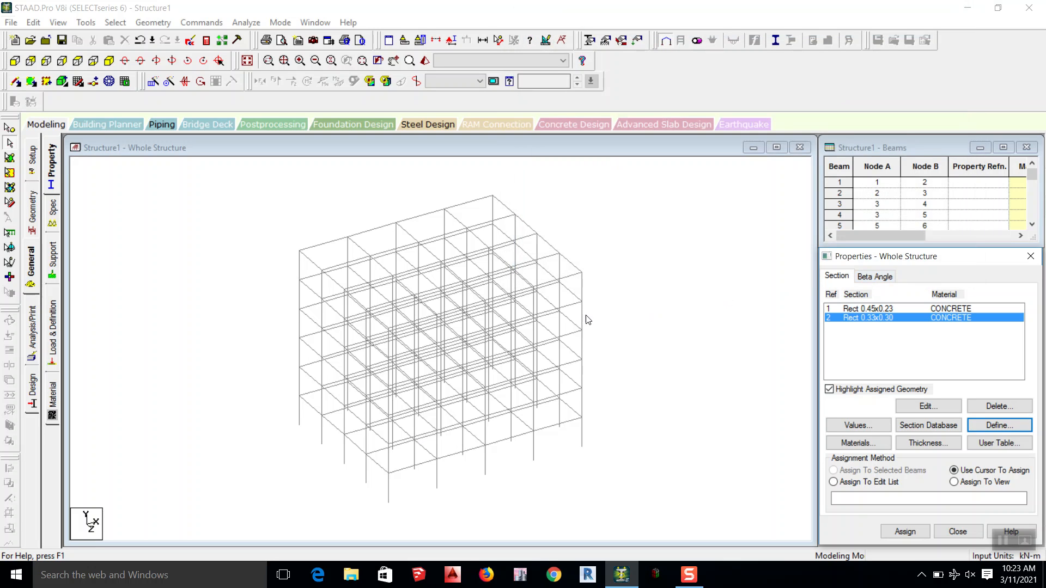
Step: Assign the Rect 0.45x0.23 section to all beams parallel to X and Z
left_click(871, 311)
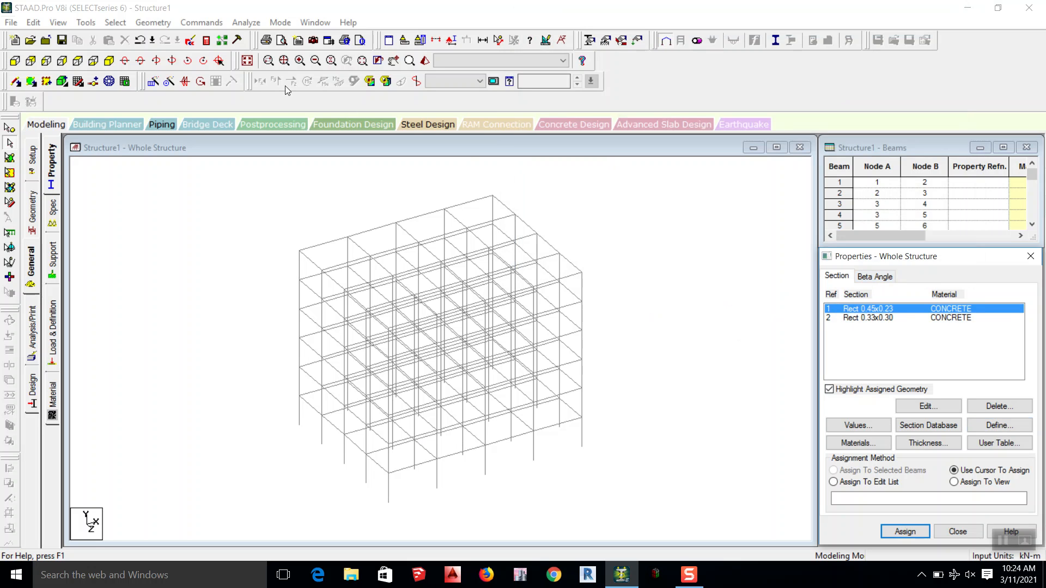
left_click(114, 24)
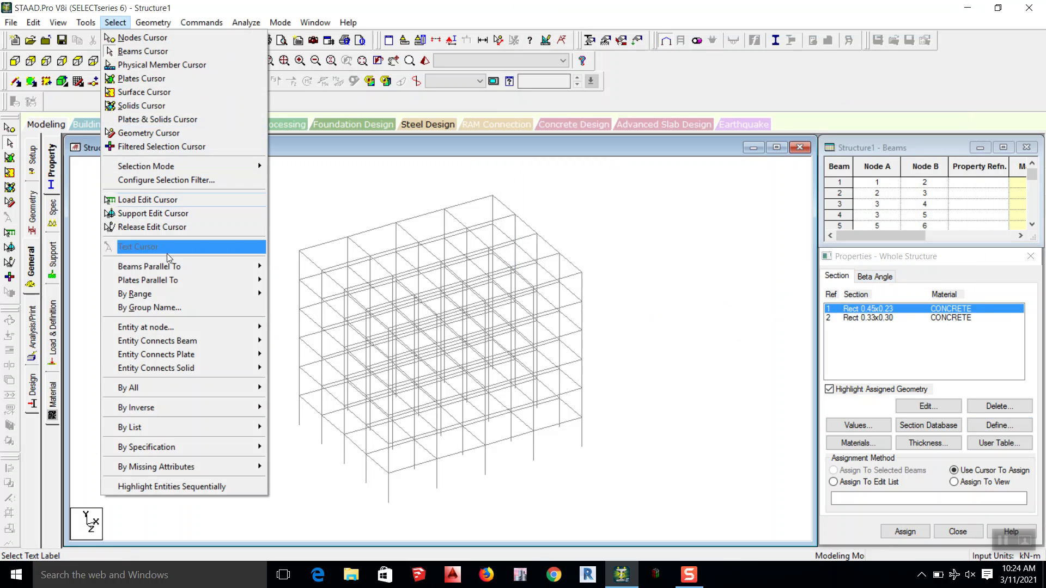
mouse_move(172, 270)
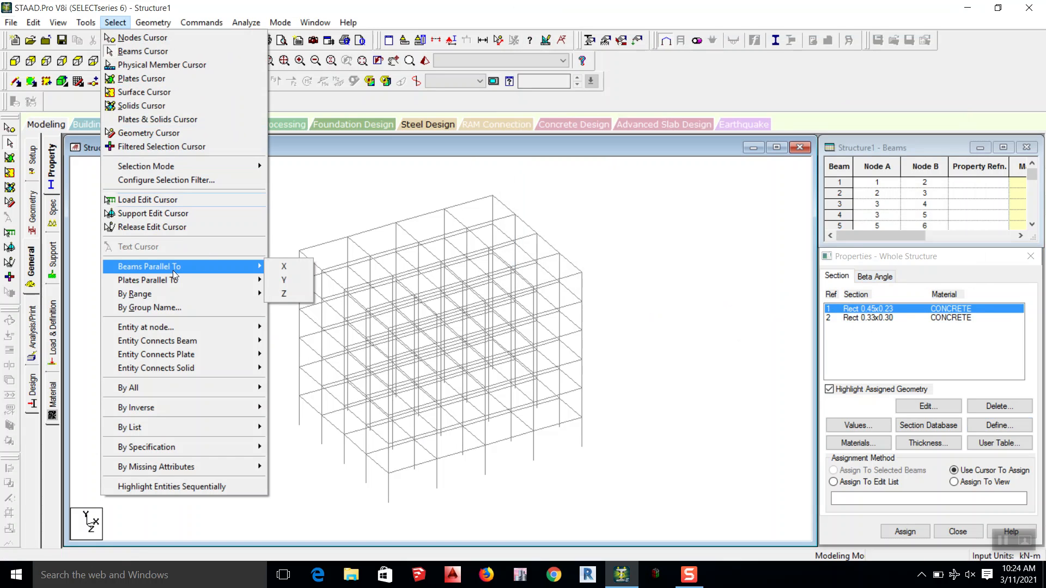
left_click(283, 270)
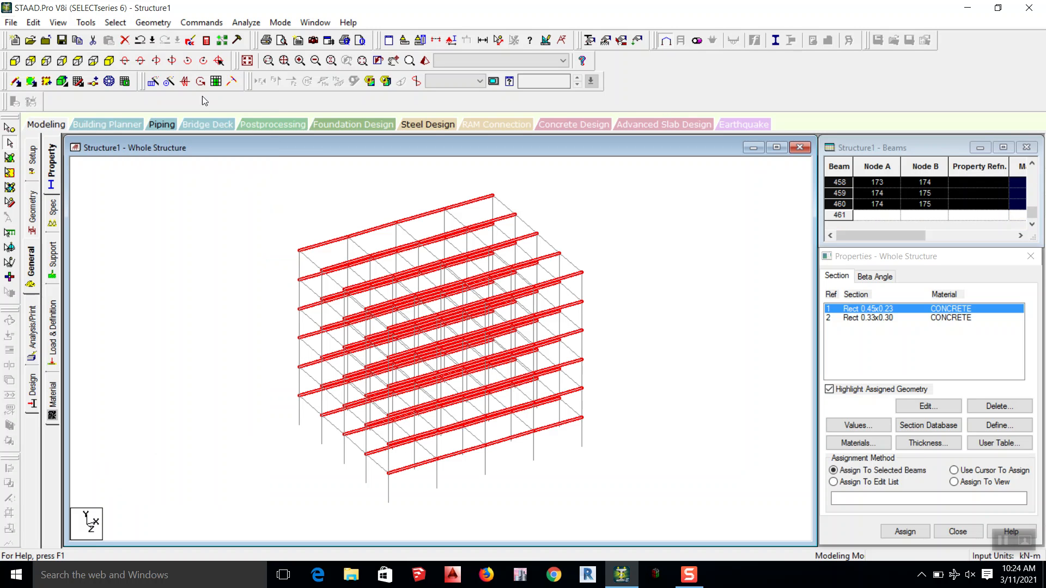
left_click(115, 23)
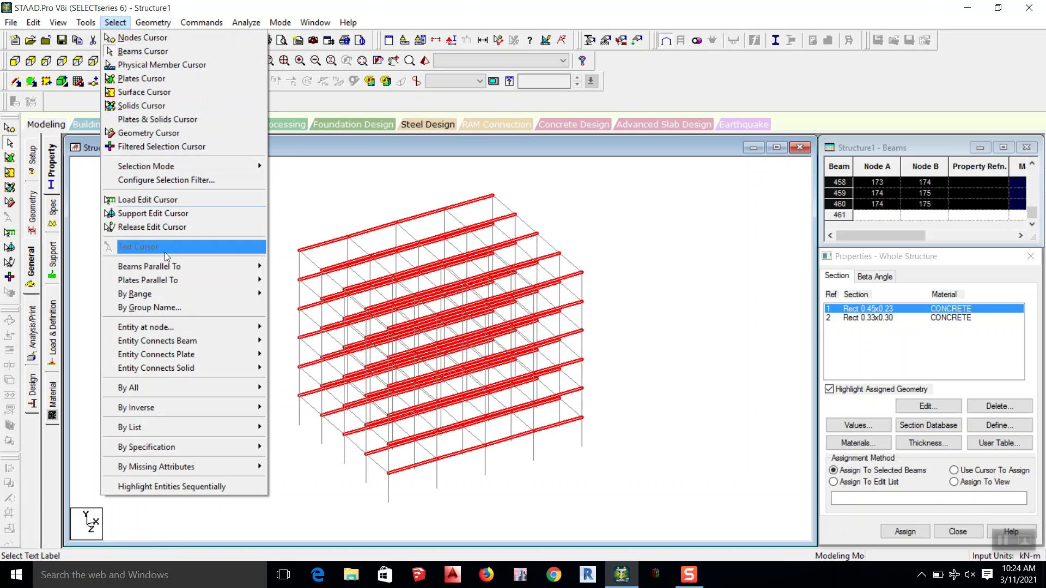
left_click(284, 294)
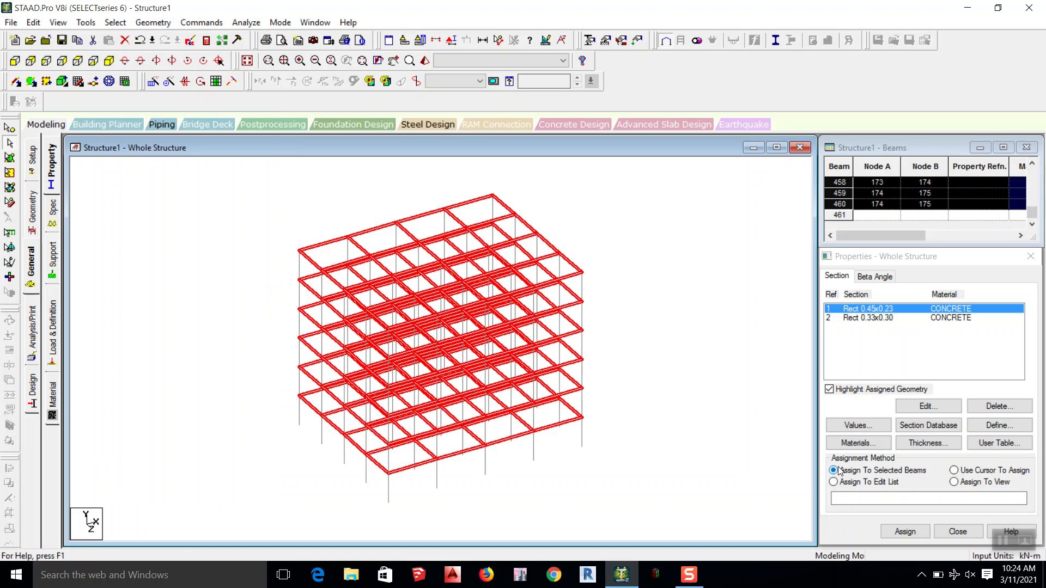
left_click(905, 532)
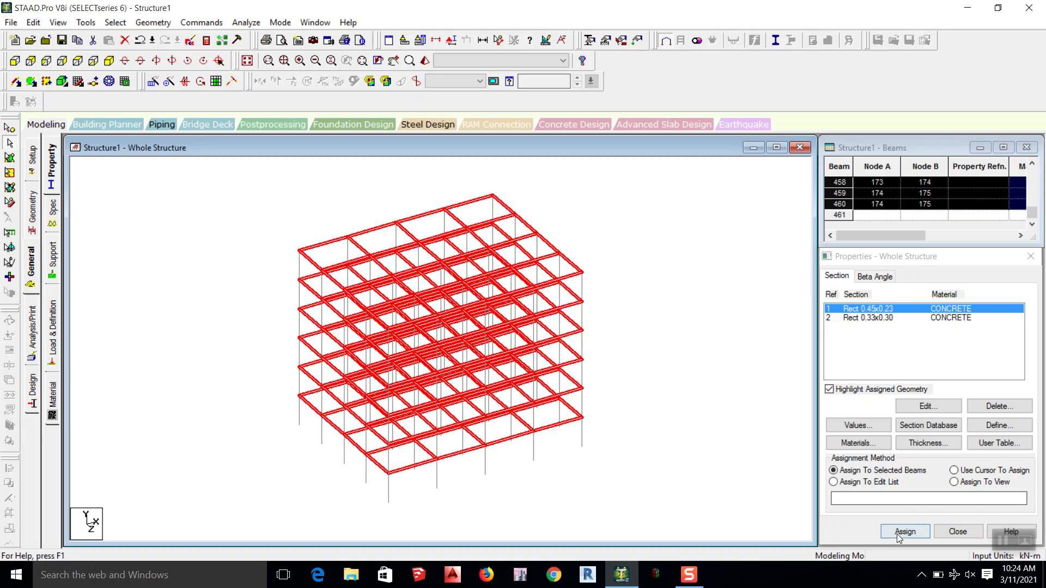
Step: Complete the beam section assignment, and assign the Rect 0.33x0.30 section to all members parallel to Y
left_click(870, 433)
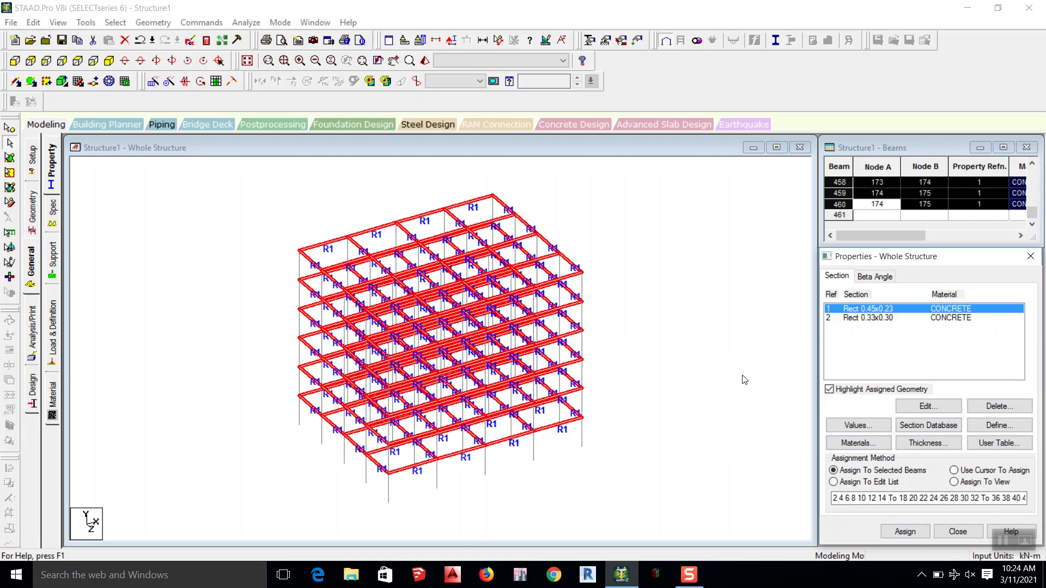
left_click(742, 377)
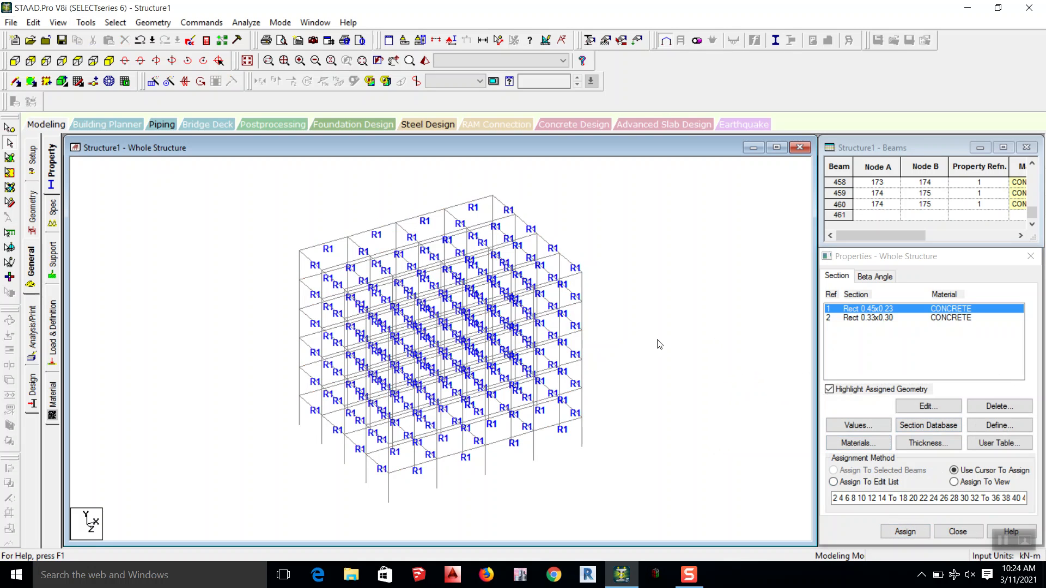
left_click(869, 319)
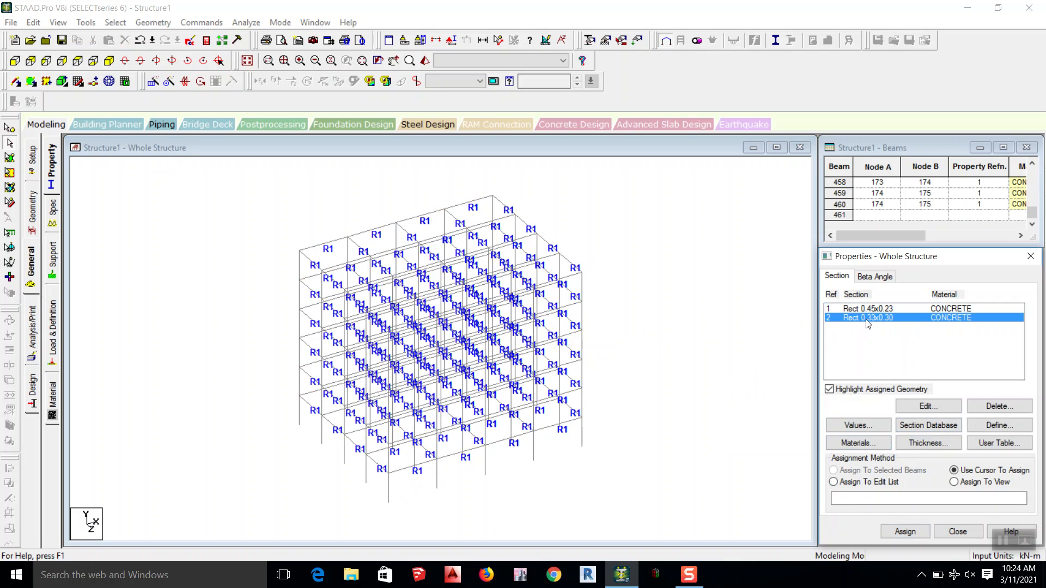
left_click(116, 23)
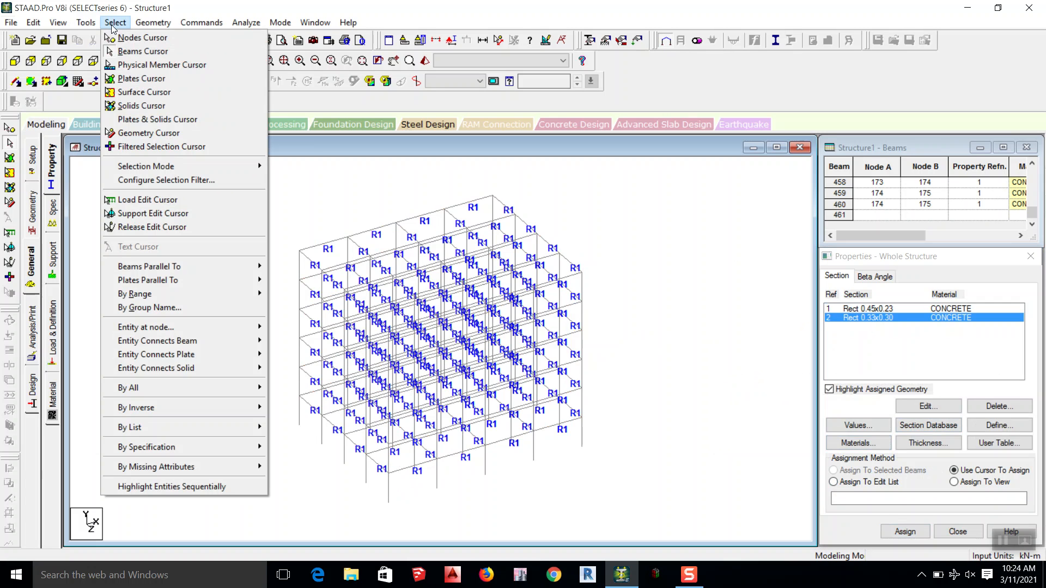
mouse_move(159, 268)
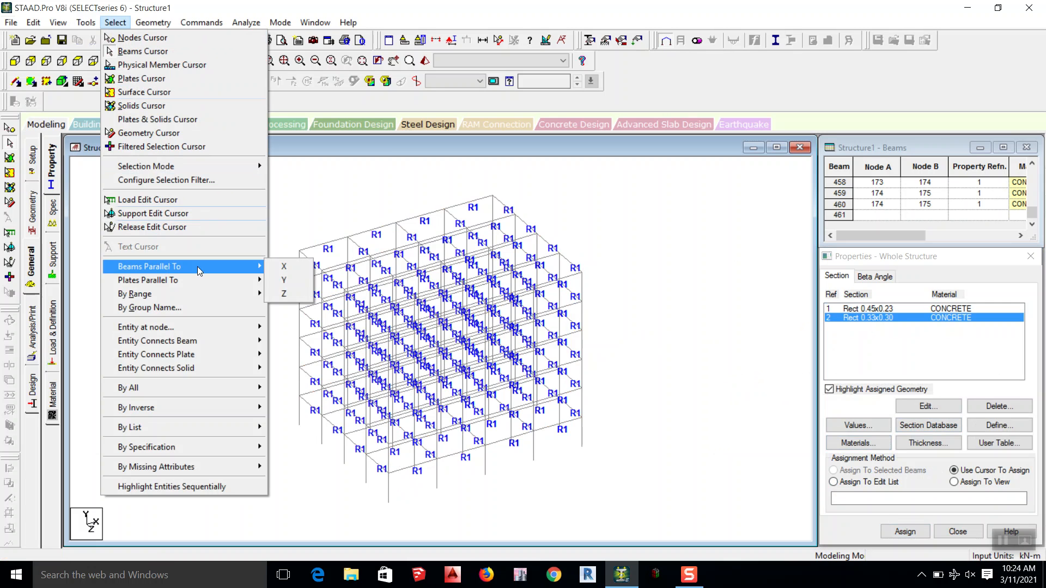
left_click(287, 281)
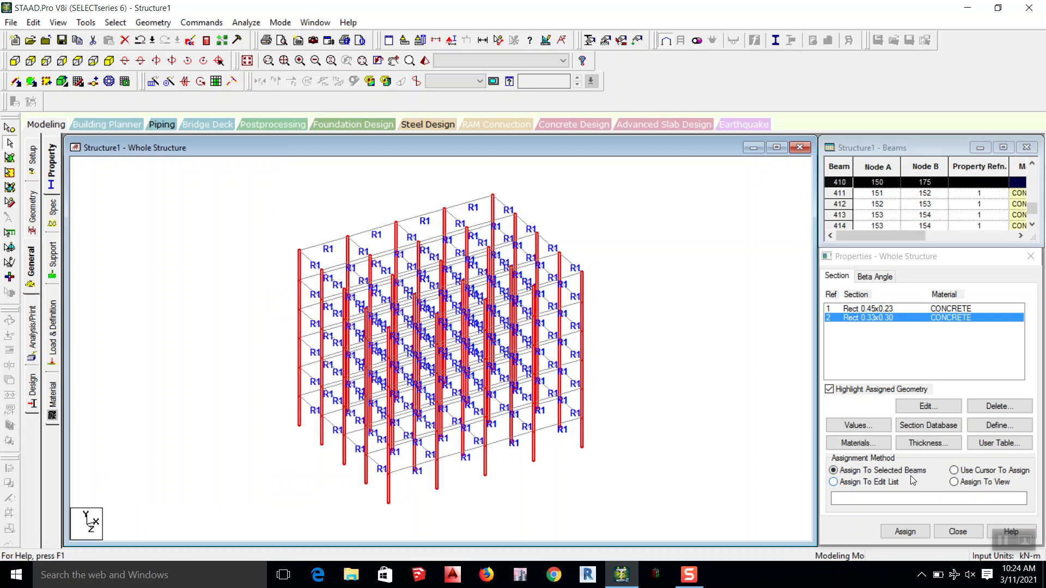
left_click(905, 534)
left_click(940, 432)
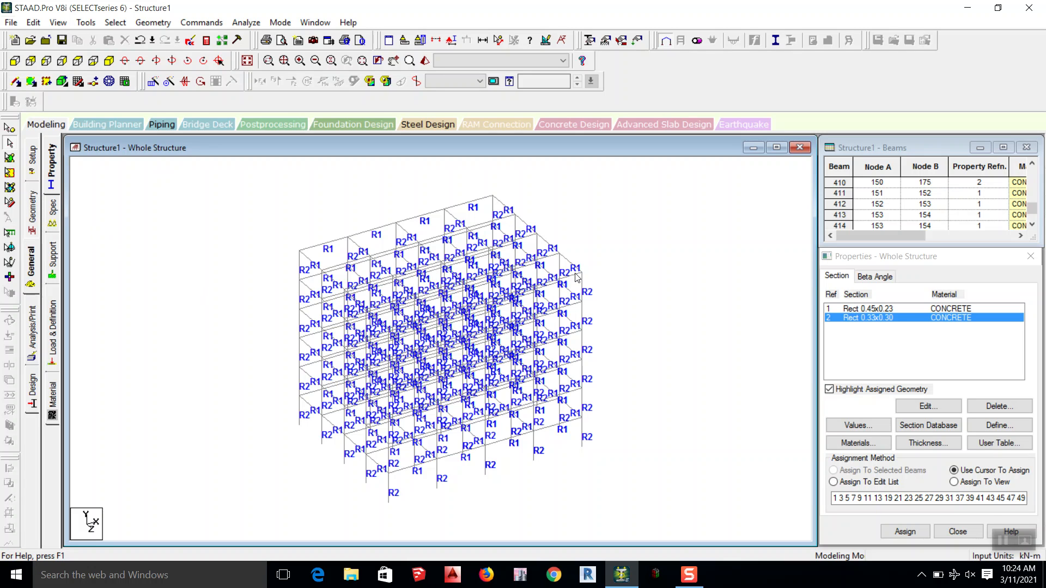
Step: Examine the frame with its assigned sections from different angles in an enlarged 3D rendered view, with the properties window closed
left_click(427, 62)
double_click(812, 244)
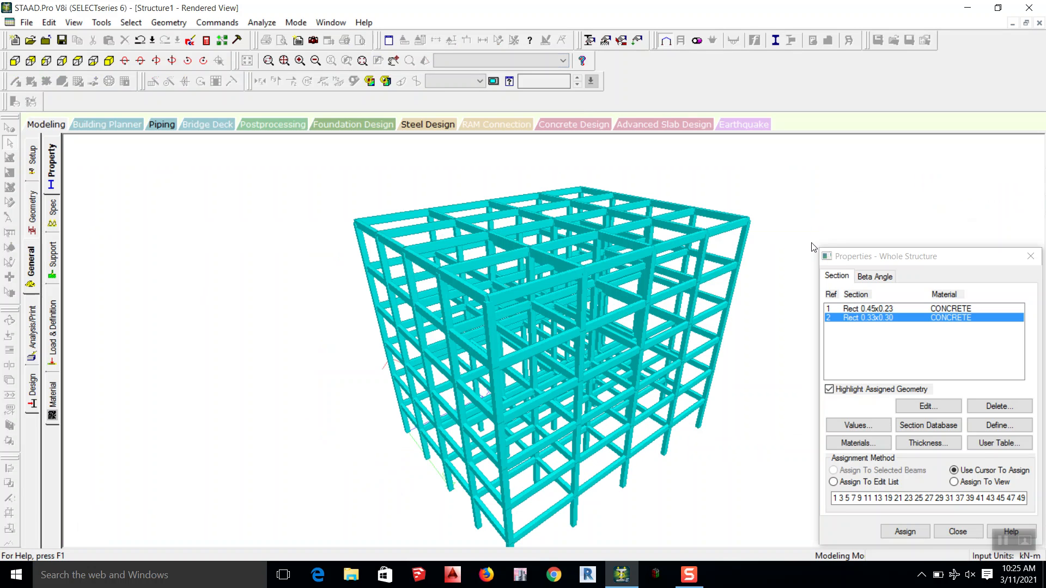
left_click(1027, 257)
scroll(557, 313, "up", 2)
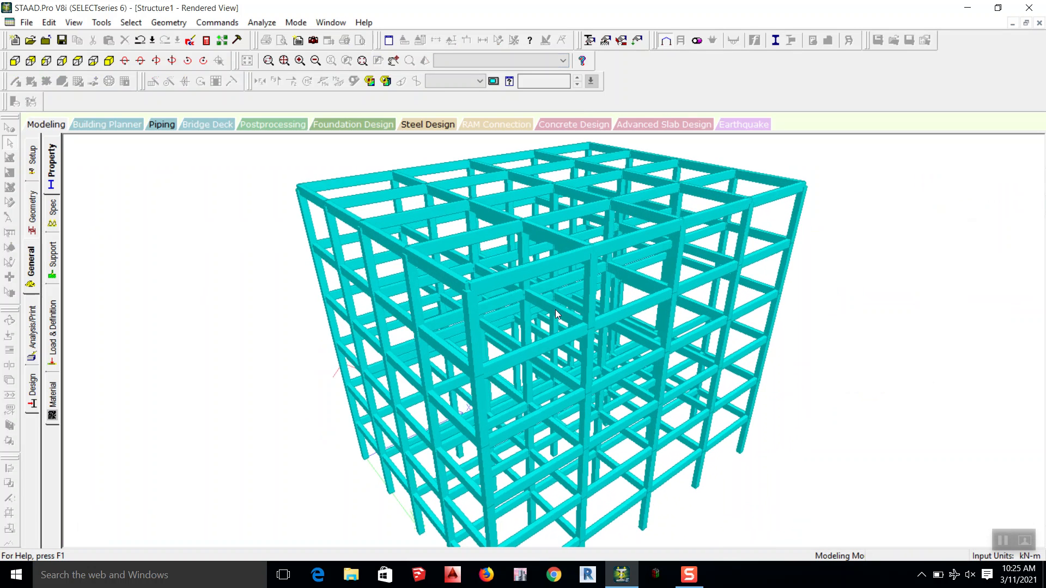
scroll(556, 311, "up", 5)
left_click_drag(873, 273, 722, 298)
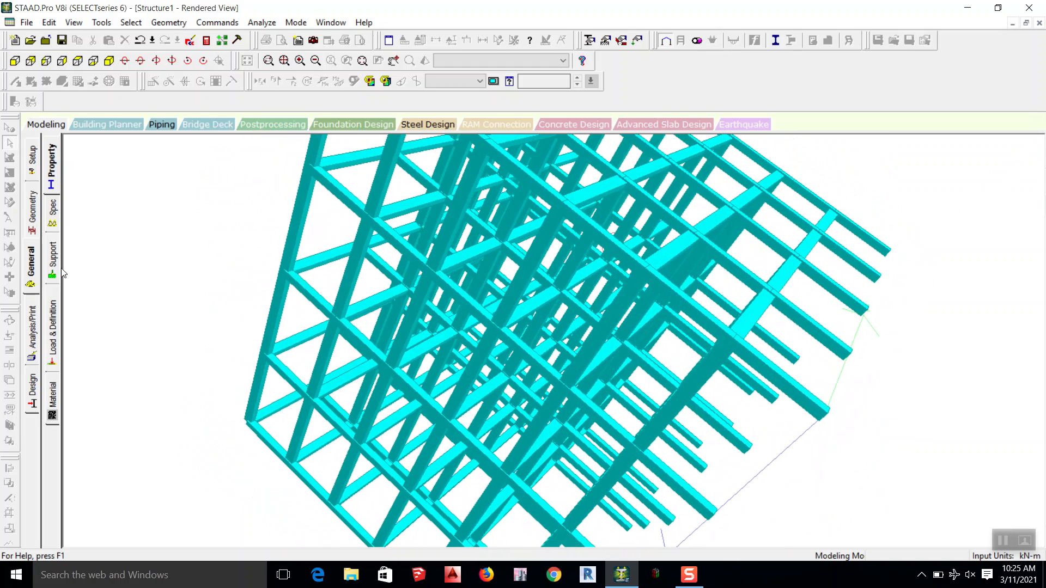
scroll(423, 315, "down", 3)
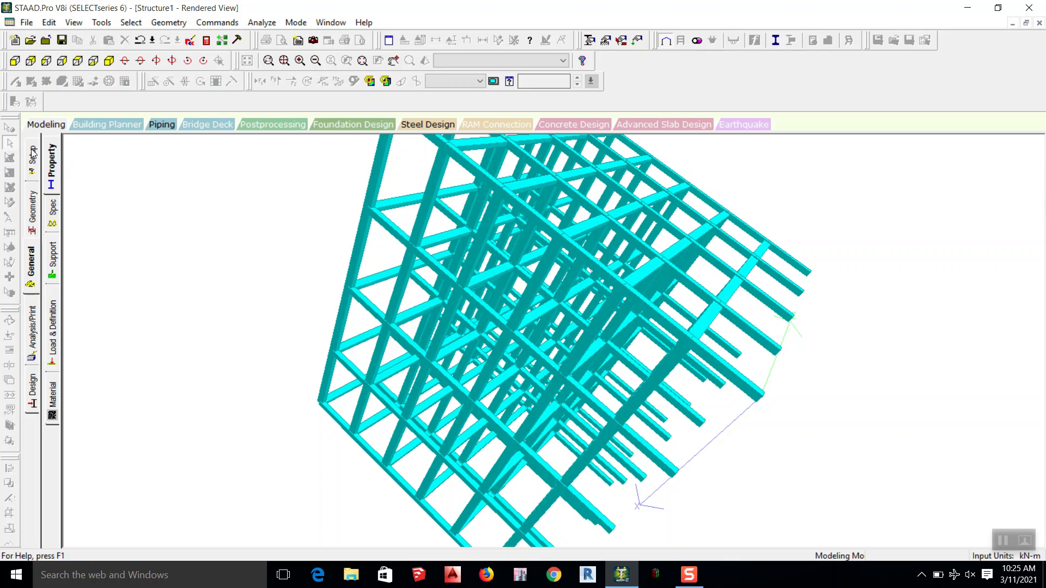
Step: Return to the geometry modelling page and check the frame's node numbers by showing and hiding their labels
left_click(31, 154)
left_click(32, 218)
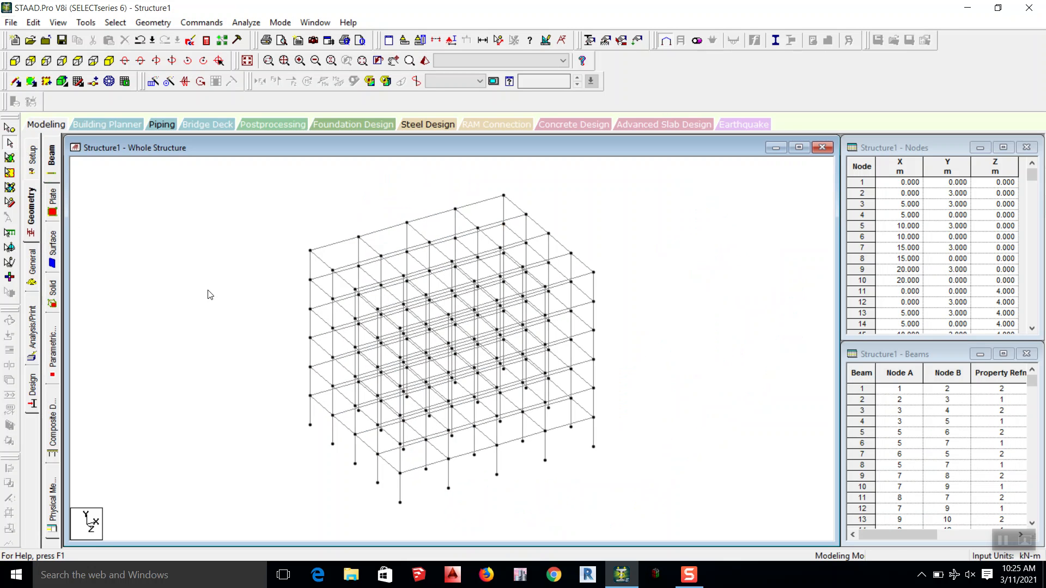
scroll(212, 294, "up", 2)
scroll(333, 356, "up", 1)
left_click(393, 60)
left_click_drag(373, 213, 375, 216)
key("Escape")
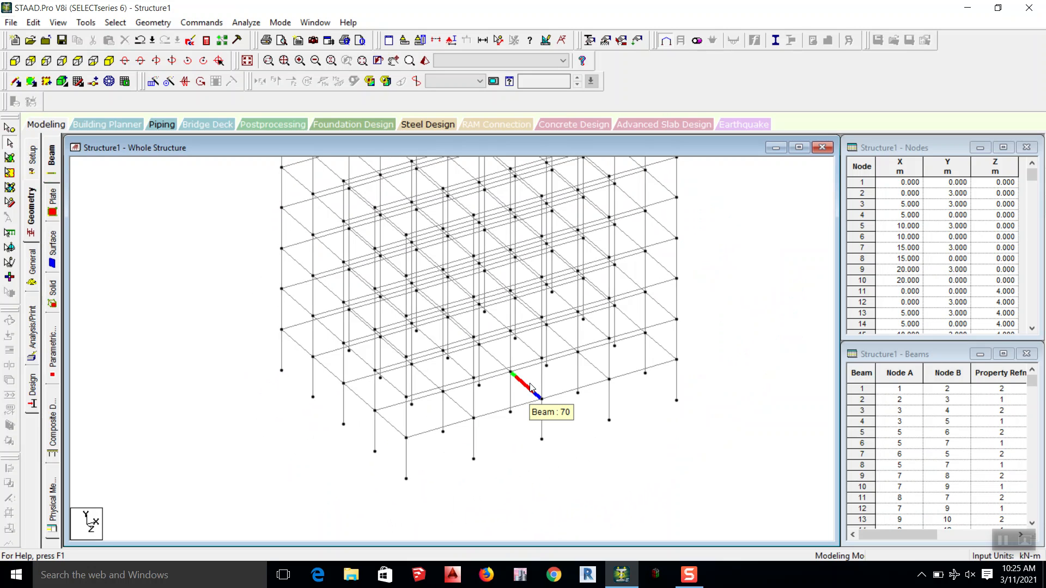
key("shift+n")
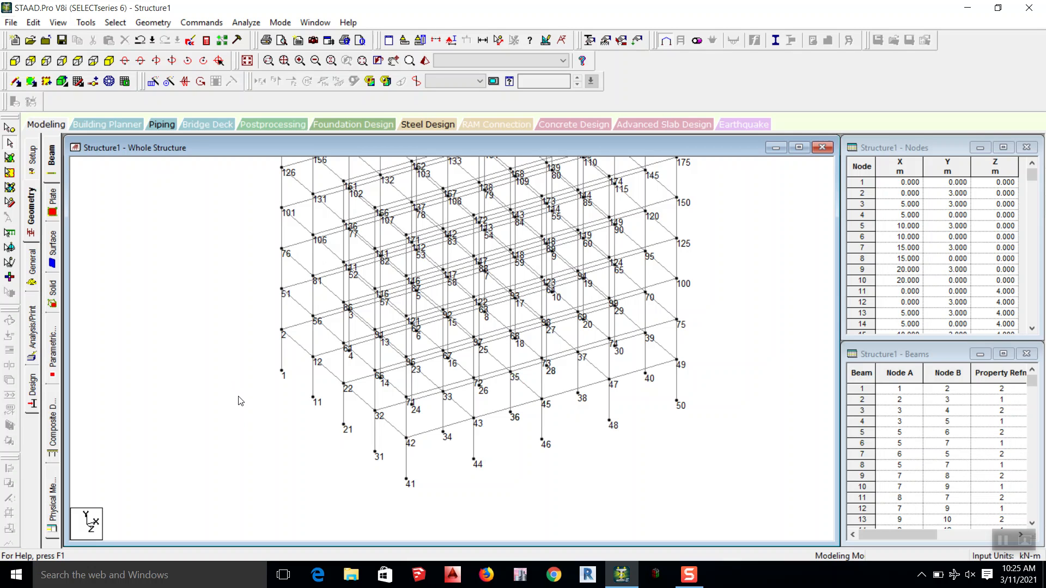
key("shift+n")
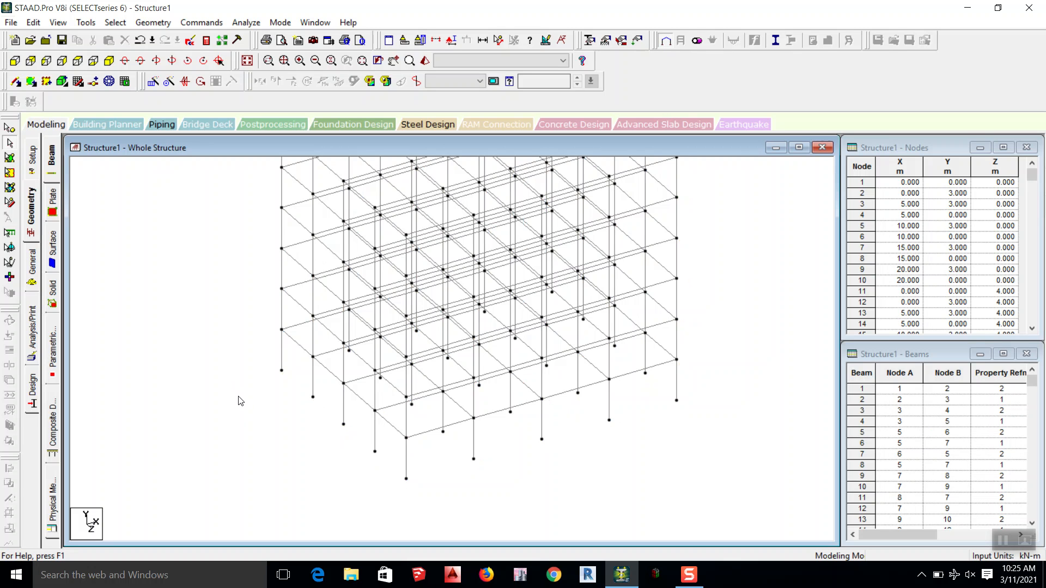
Step: Check the beam numbers around the frame's lowest storey by showing and hiding their labels
scroll(304, 383, "up", 2)
middle_click_drag(499, 422, 425, 341)
scroll(317, 388, "up", 5)
middle_click_drag(319, 388, 389, 414)
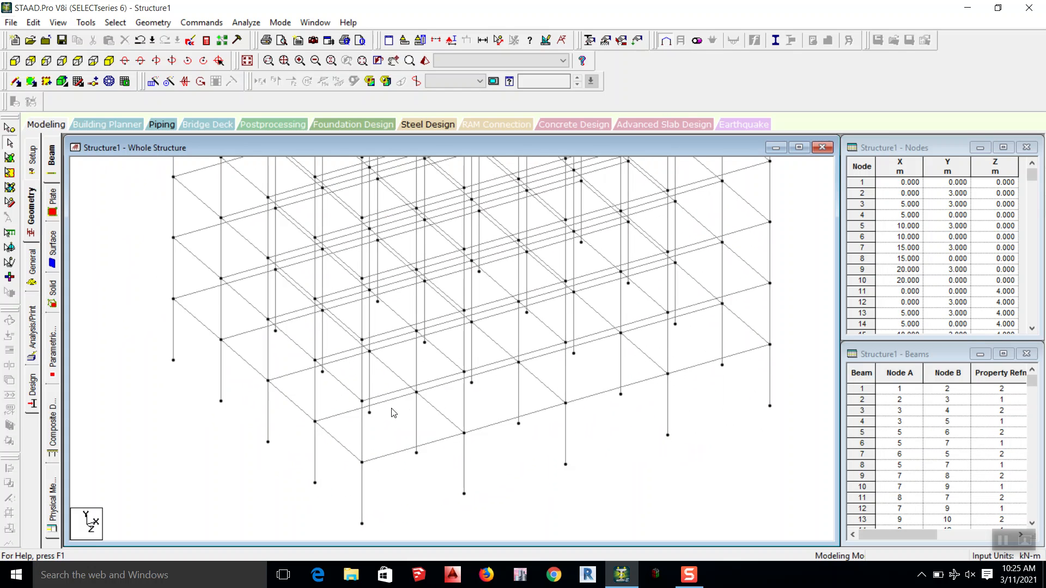
middle_click_drag(354, 517, 385, 411)
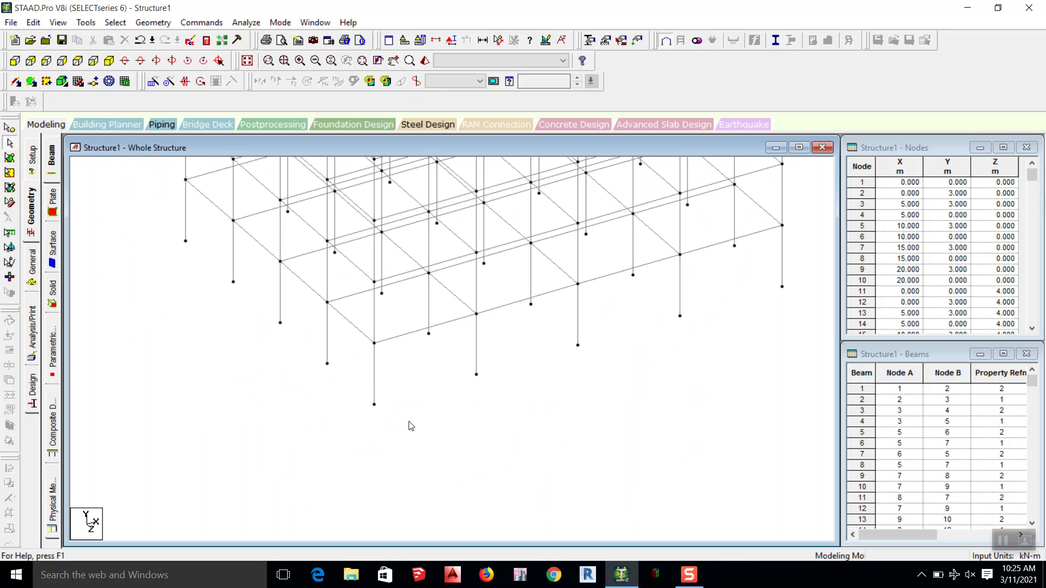
key("shift+b")
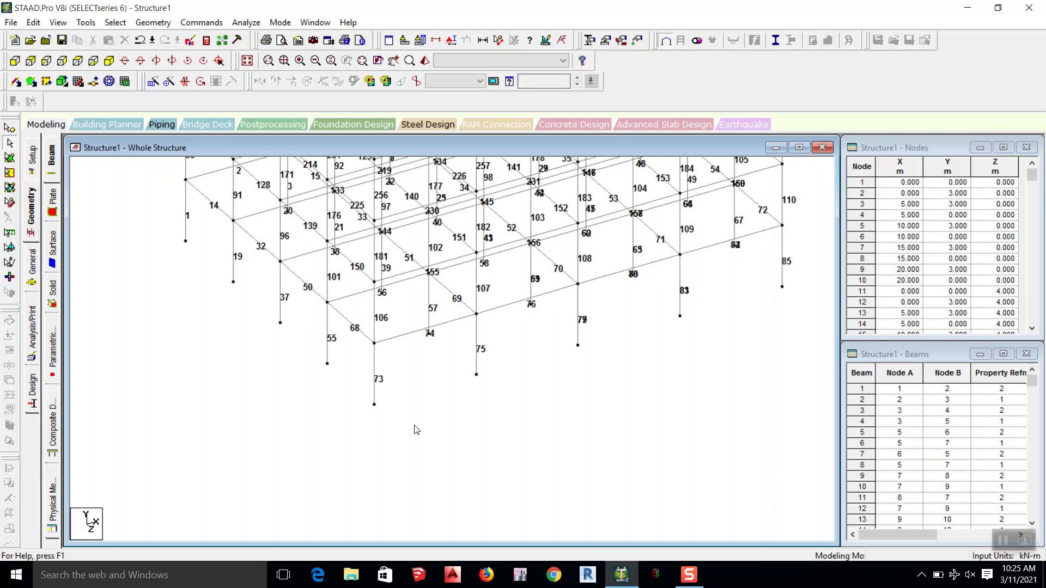
key("shift+b")
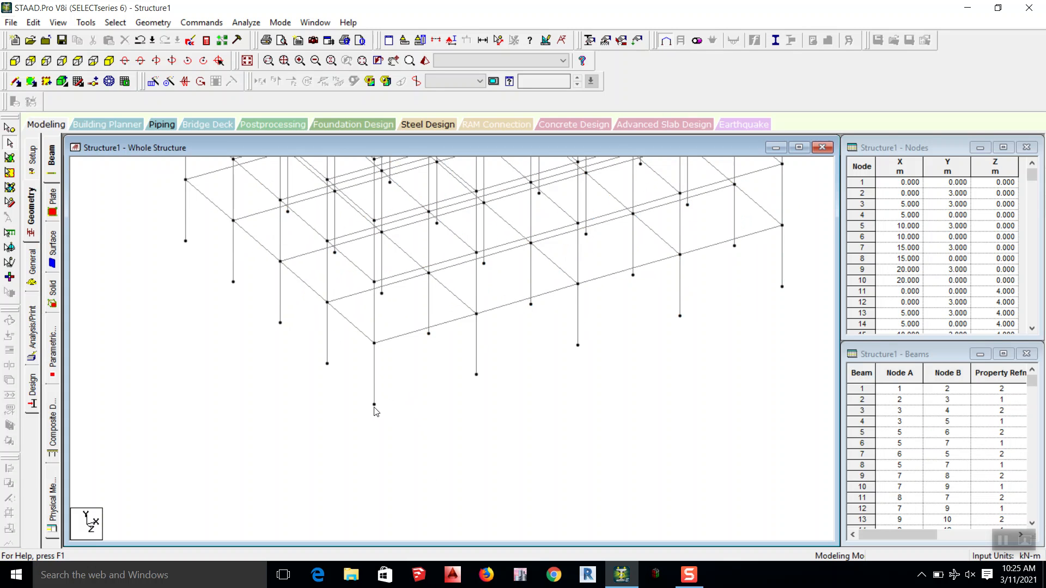
Step: Select the front corner column, its neighbouring column and their connecting beam individually, clear the selection, and recheck the beam number labels
left_click(403, 336)
left_click(375, 375)
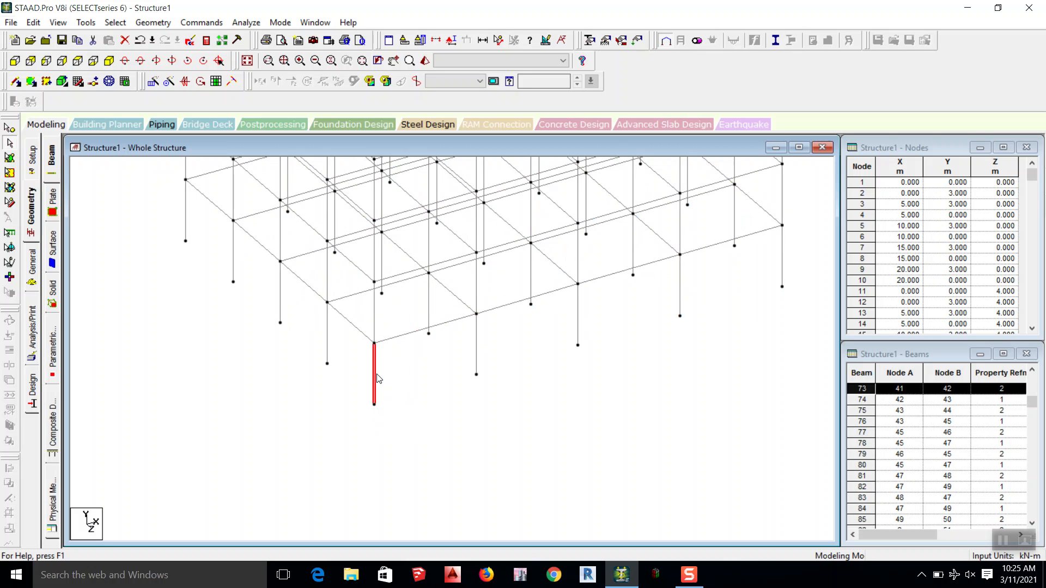
left_click(354, 327)
left_click(328, 342)
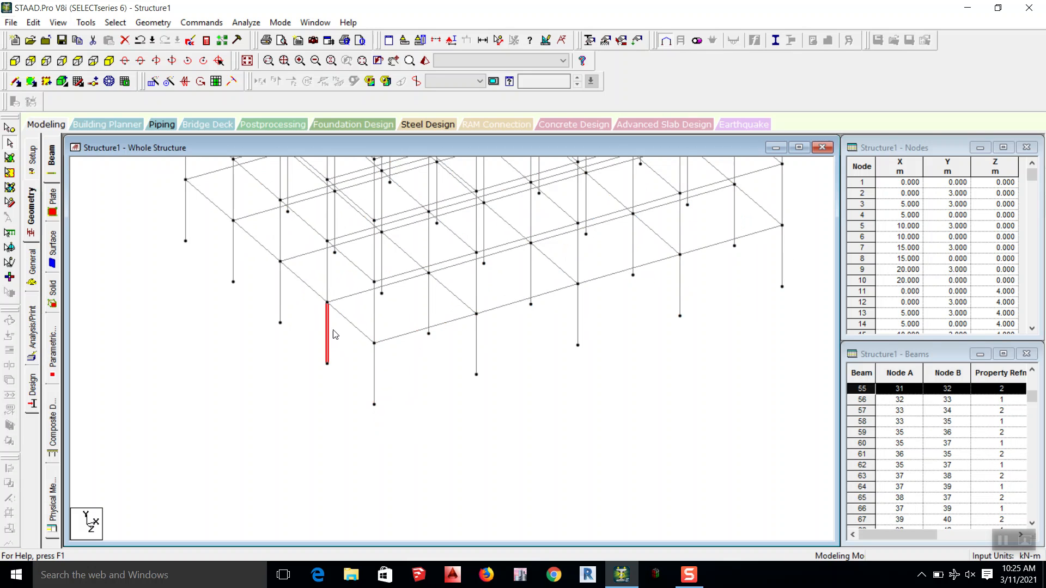
left_click(342, 318)
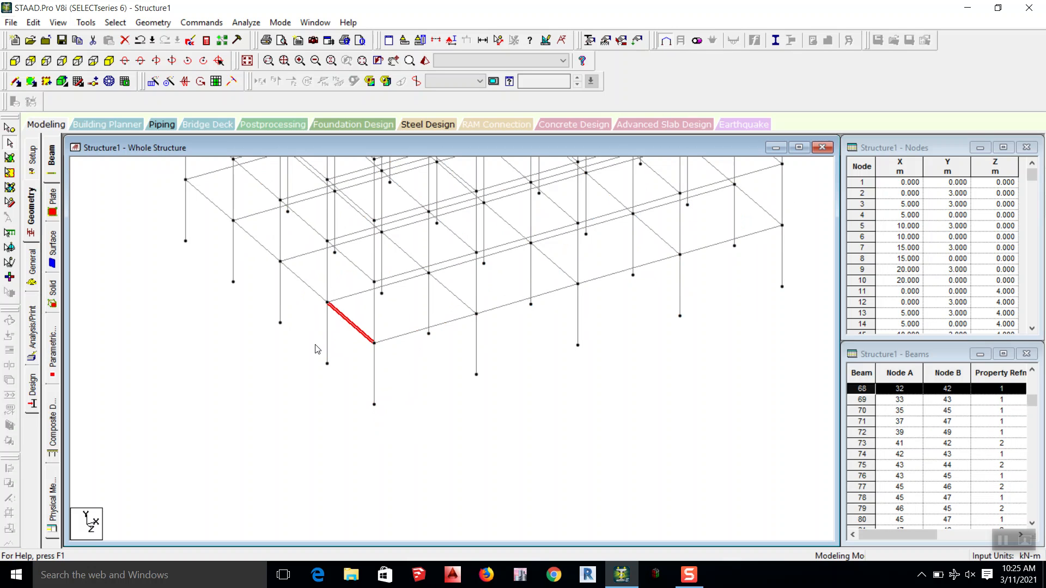
left_click(328, 336)
left_click(333, 357)
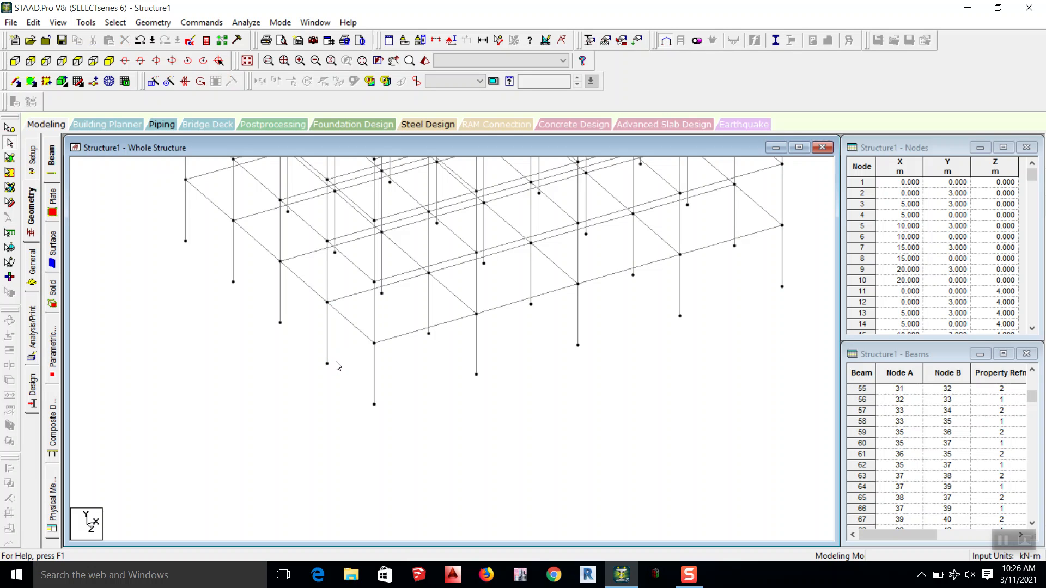
key("shift+b")
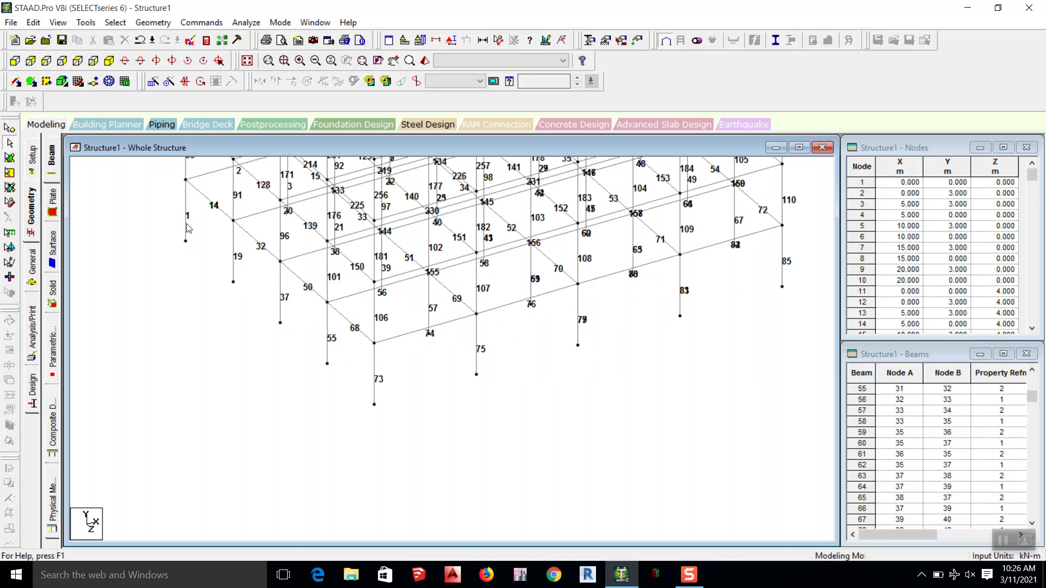
key("shift+b")
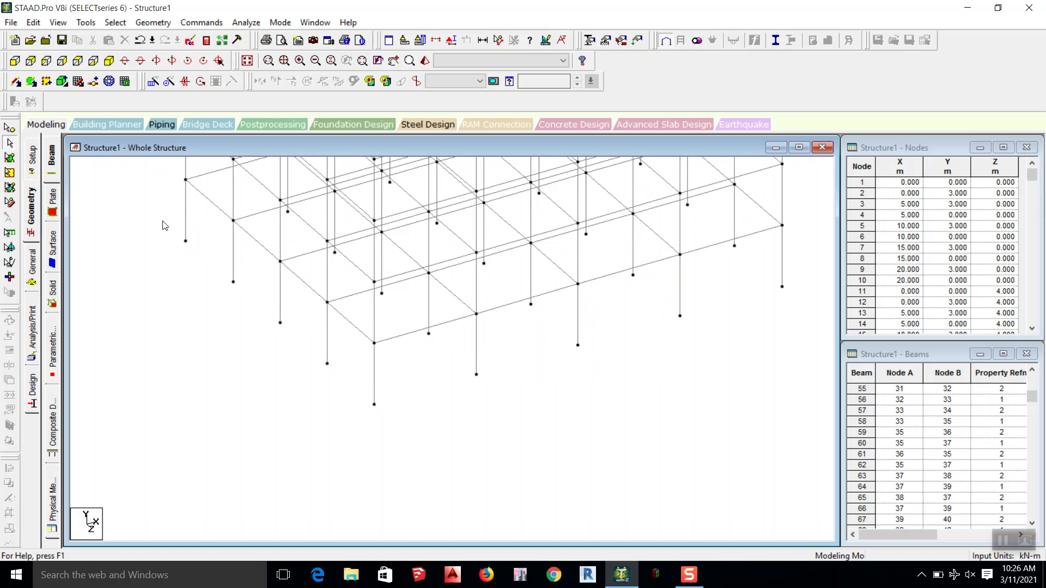
Step: Select the roof-level corner node at X 0, Y 18, Z 0 with the Nodes Cursor
scroll(525, 283, "down", 4)
middle_click_drag(503, 283, 472, 420)
scroll(469, 376, "down", 5)
middle_click_drag(473, 253, 450, 273)
scroll(447, 266, "up", 1)
scroll(449, 276, "up", 1)
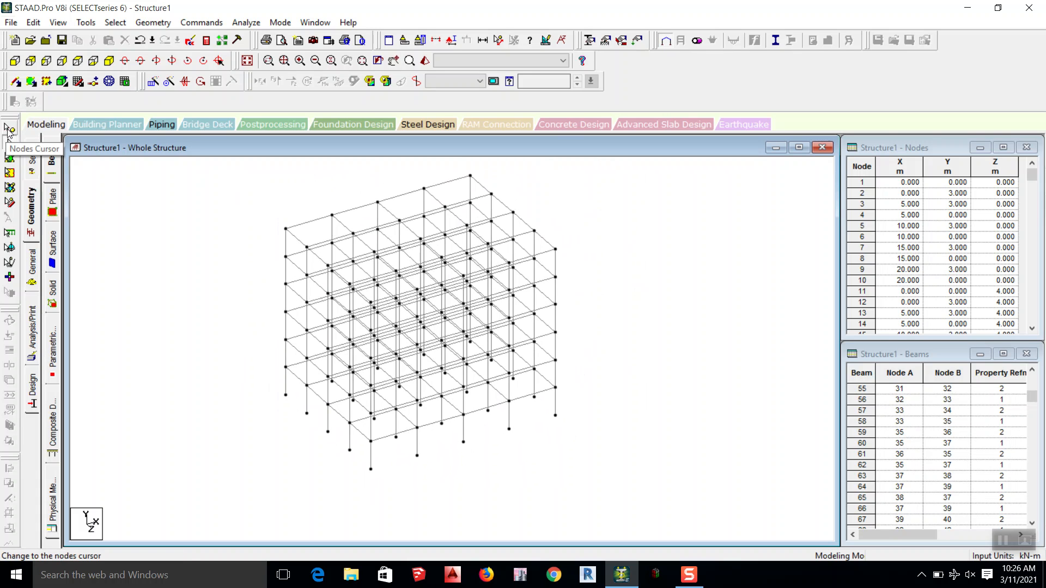
left_click(9, 130)
left_click(285, 229)
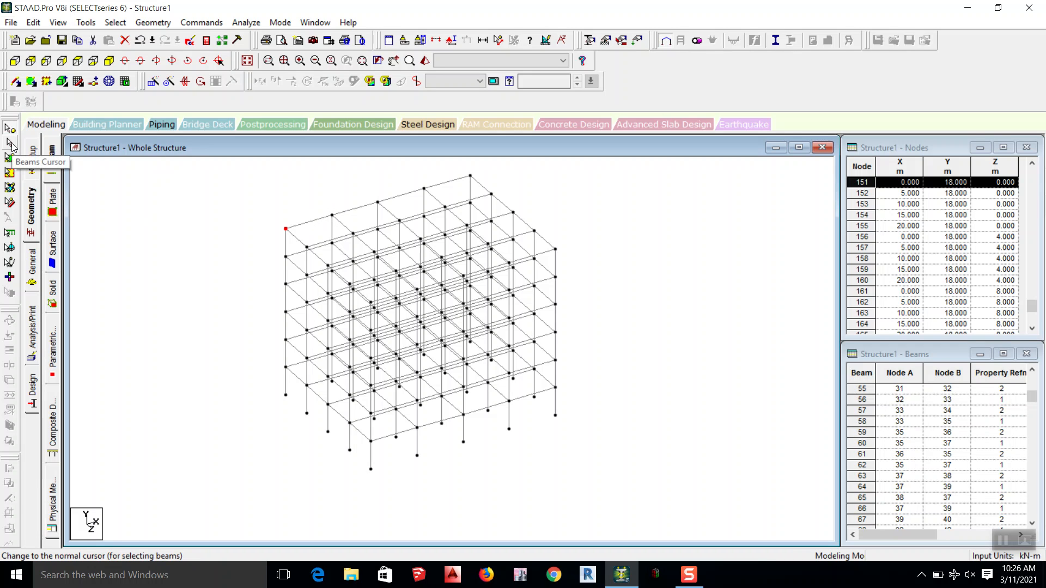
Step: Select roof-level beams along two outer edges of the frame with the Beams Cursor, and clear the selection
left_click(11, 146)
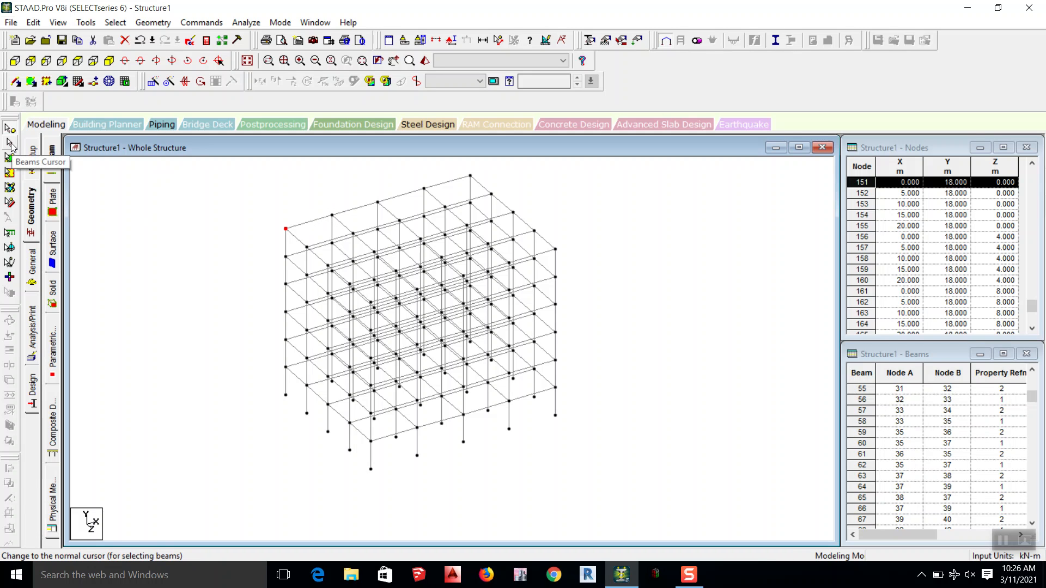
left_click(324, 220)
left_click(349, 211)
left_click(392, 198)
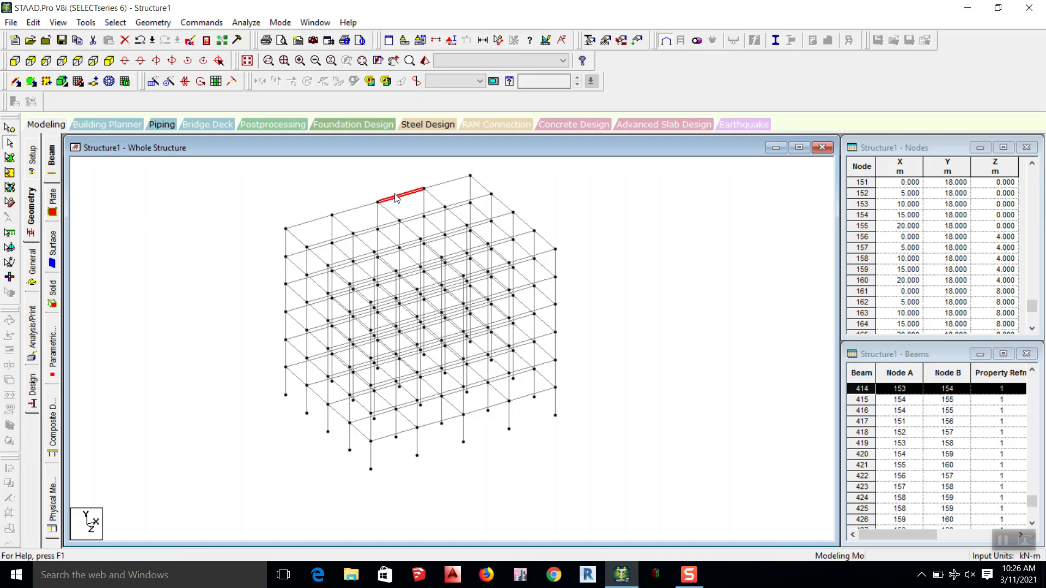
left_click(440, 184)
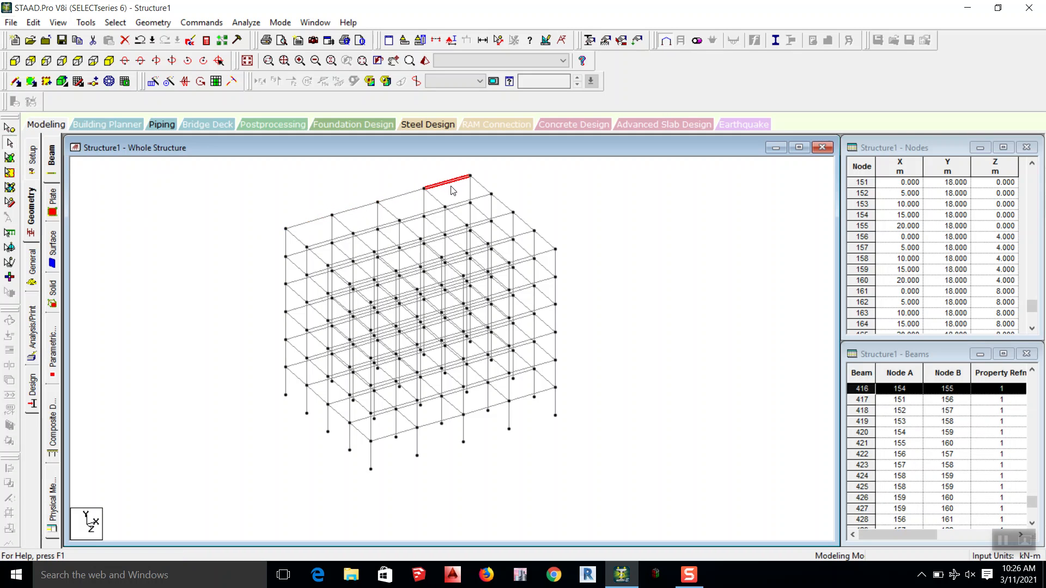
left_click(483, 187, "ctrl")
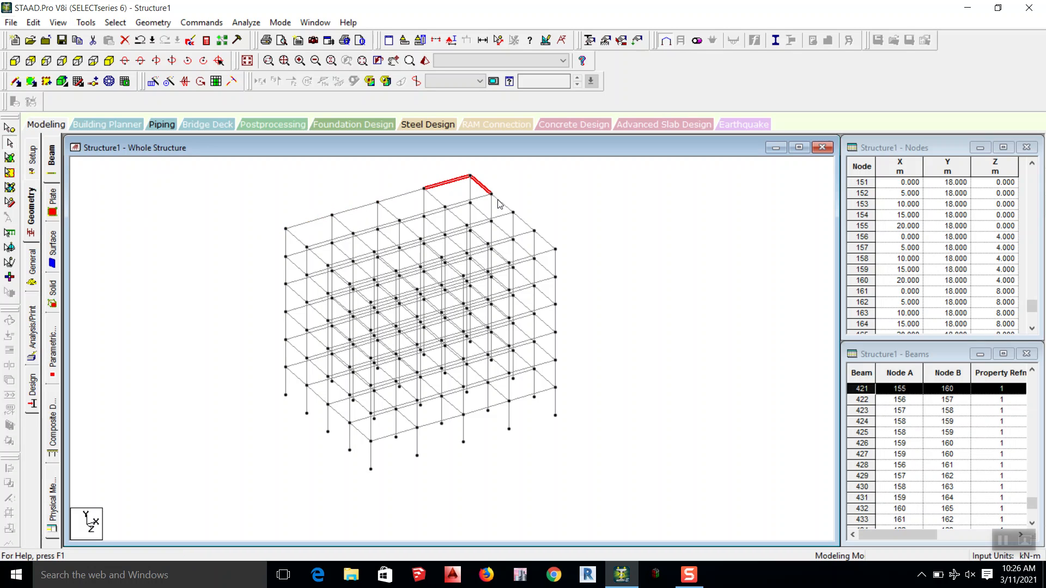
left_click(502, 203, "ctrl")
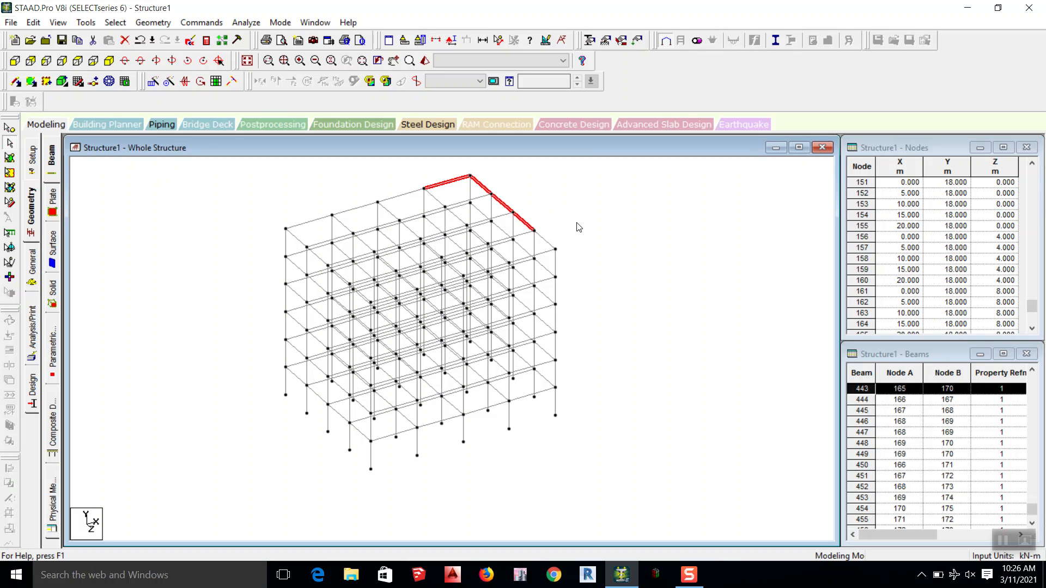
left_click(560, 238)
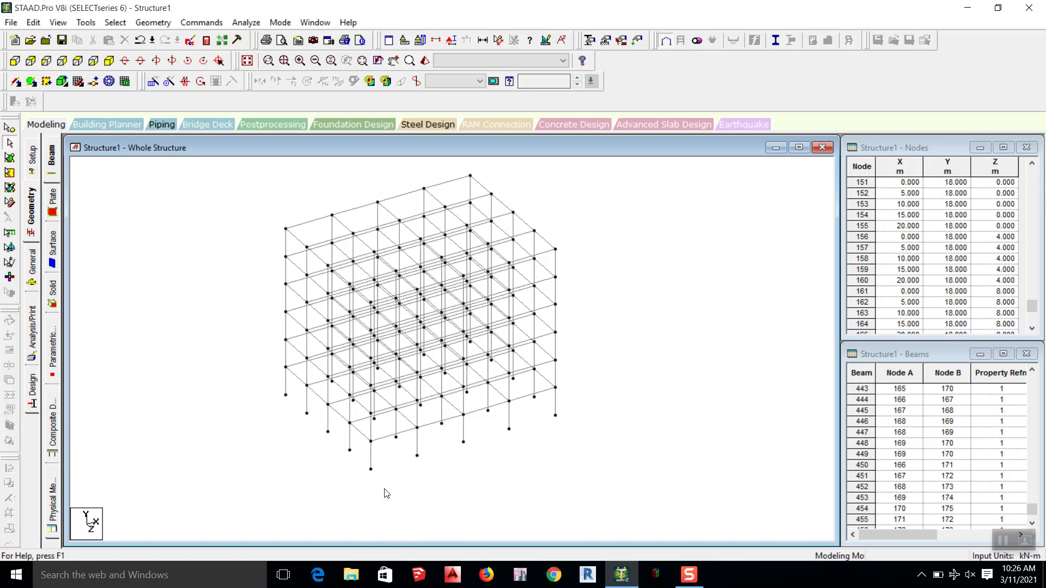
scroll(348, 430, "down", 2)
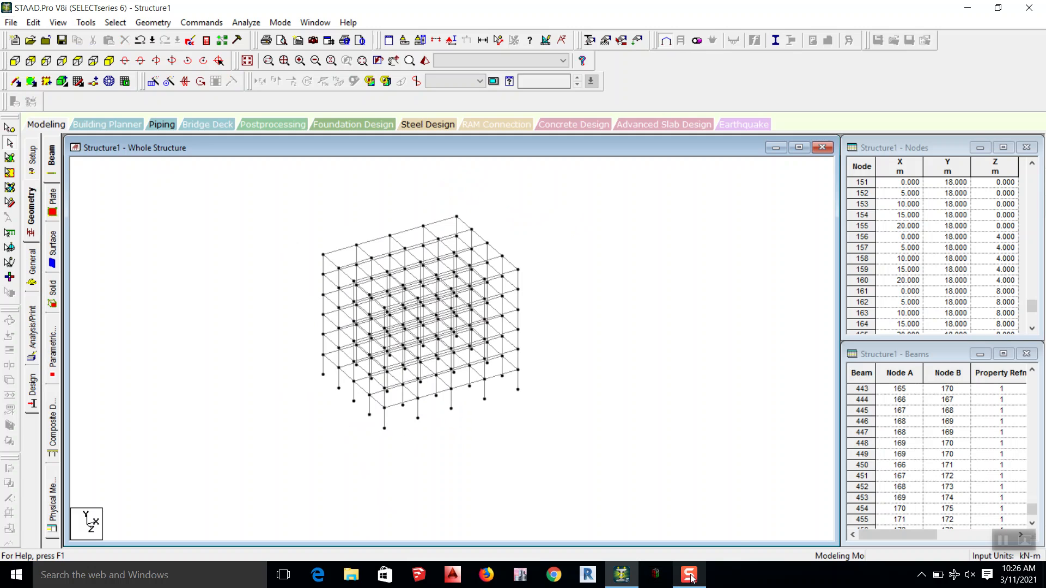
mouse_move(691, 578)
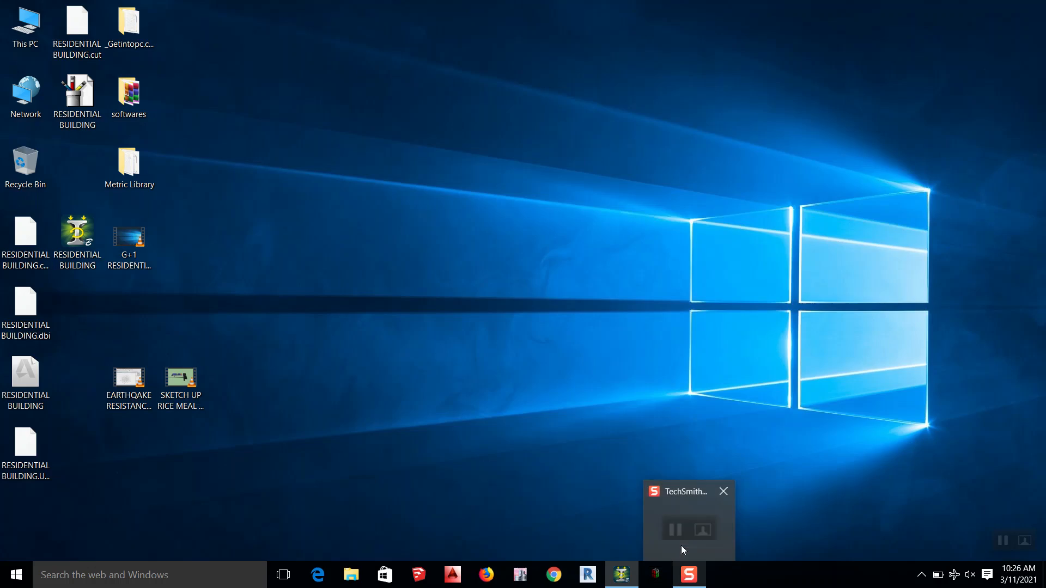
left_click(681, 545)
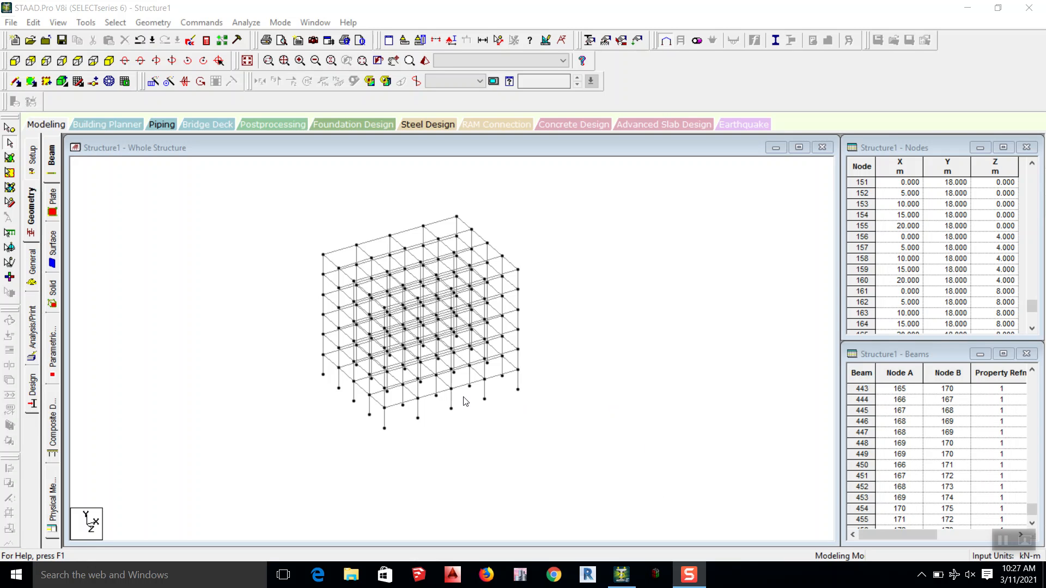
Step: Decline the auto save and create a fixed support for the structure
middle_click_drag(383, 300, 384, 332)
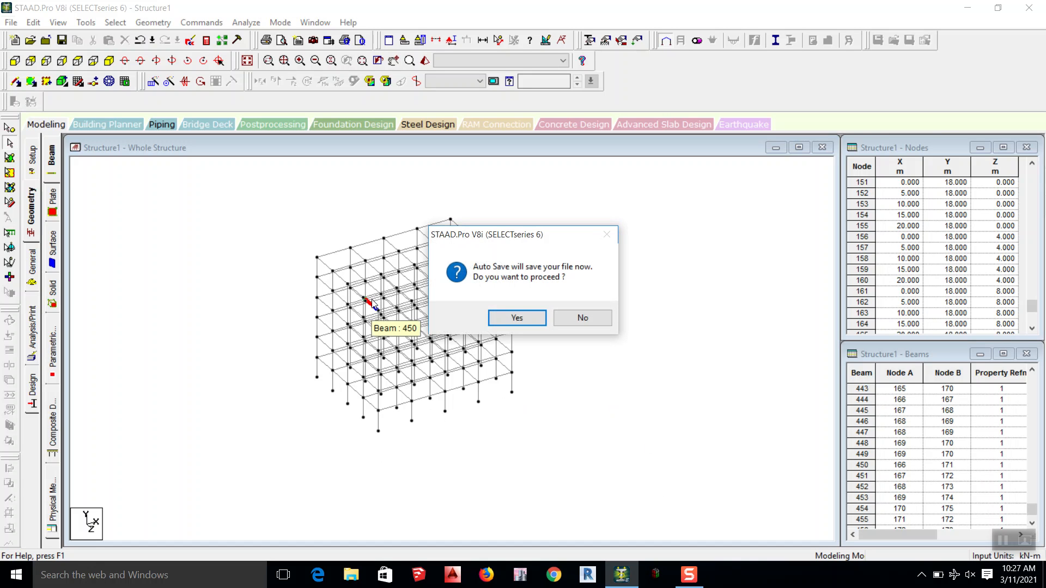
left_click(577, 318)
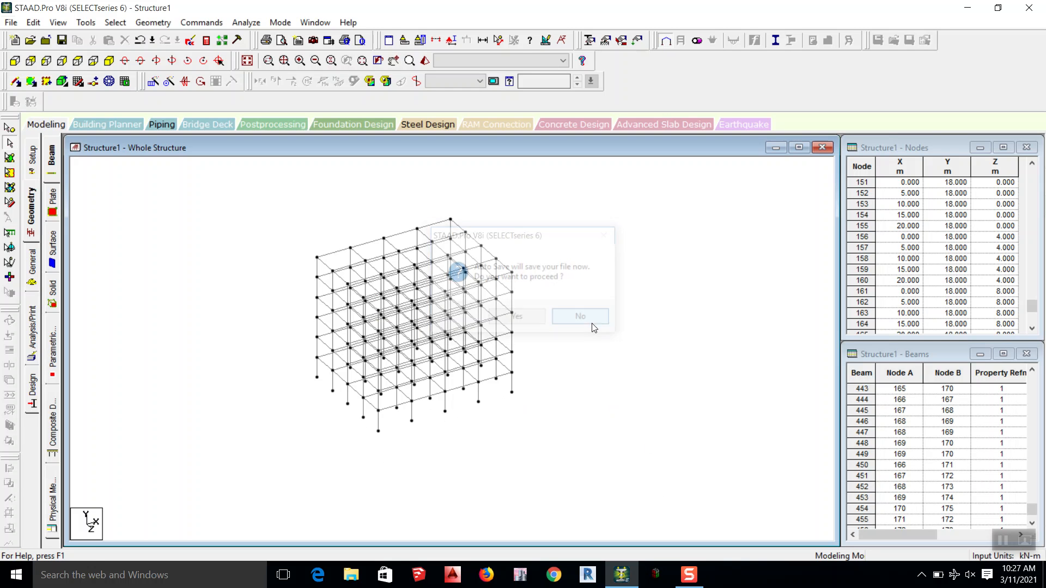
left_click(32, 266)
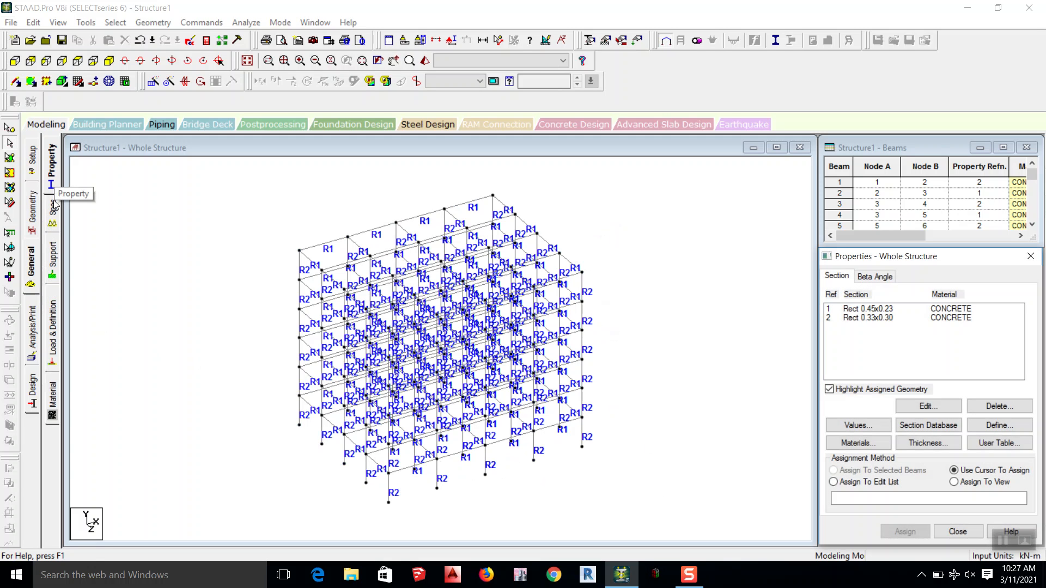
left_click(53, 269)
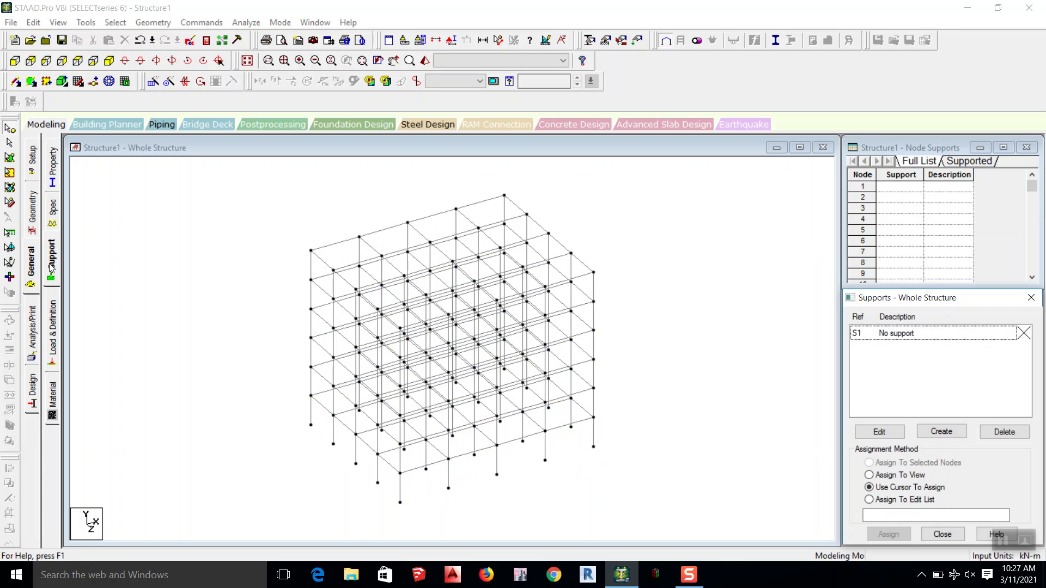
left_click(938, 434)
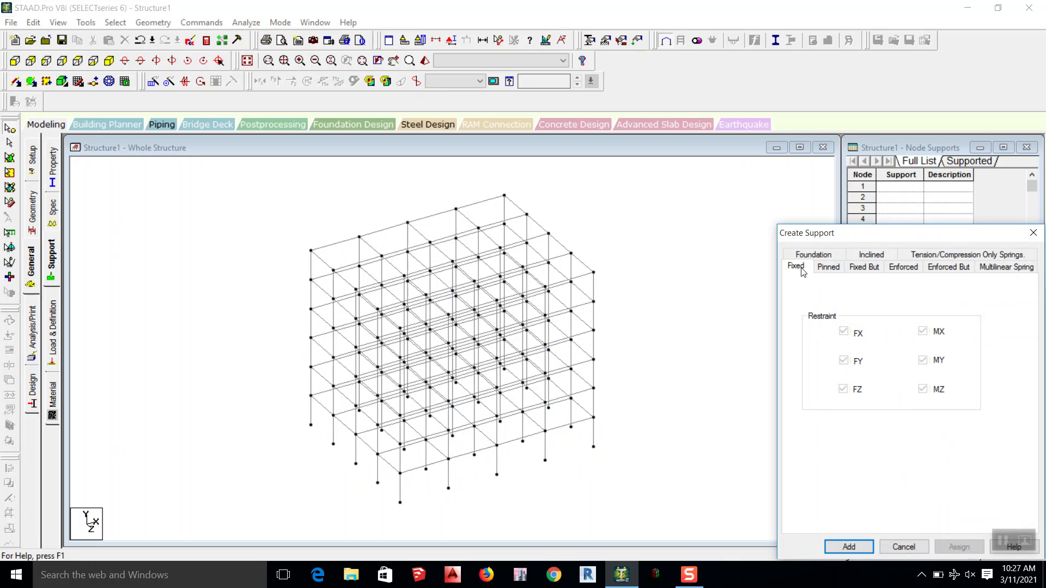
left_click(852, 546)
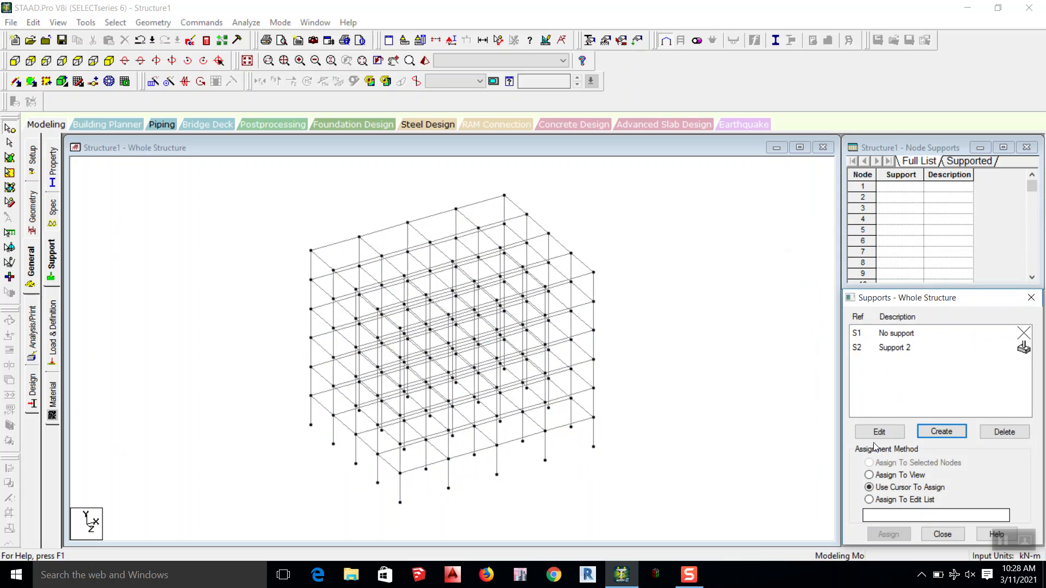
Step: Choose Support 2 for assignment and select all column base nodes along the frame's lowest level in the front elevation
left_click(891, 349)
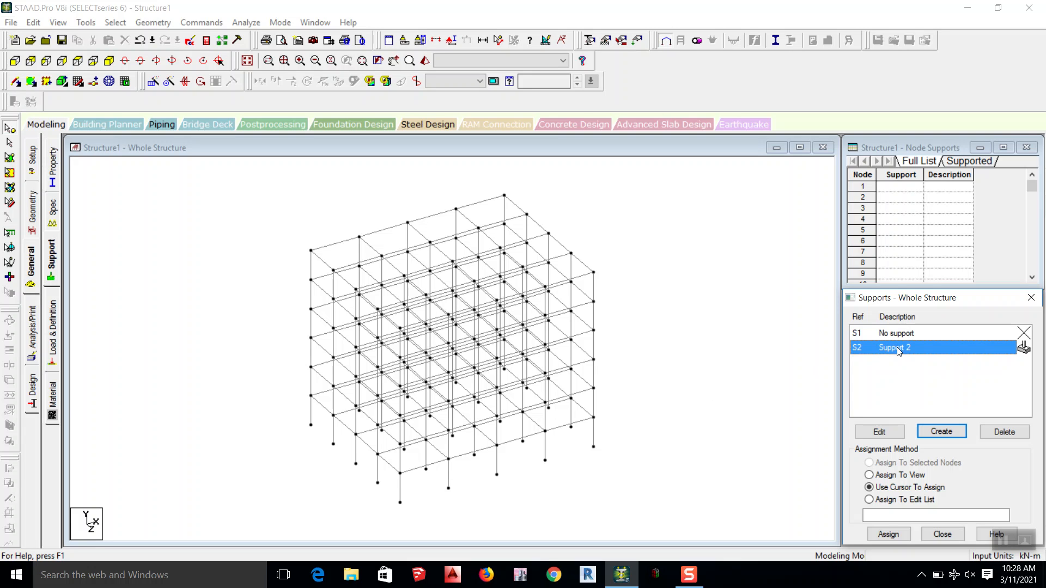
left_click(15, 60)
scroll(513, 272, "down", 8)
middle_click_drag(525, 356, 566, 287)
left_click_drag(609, 321, 332, 355)
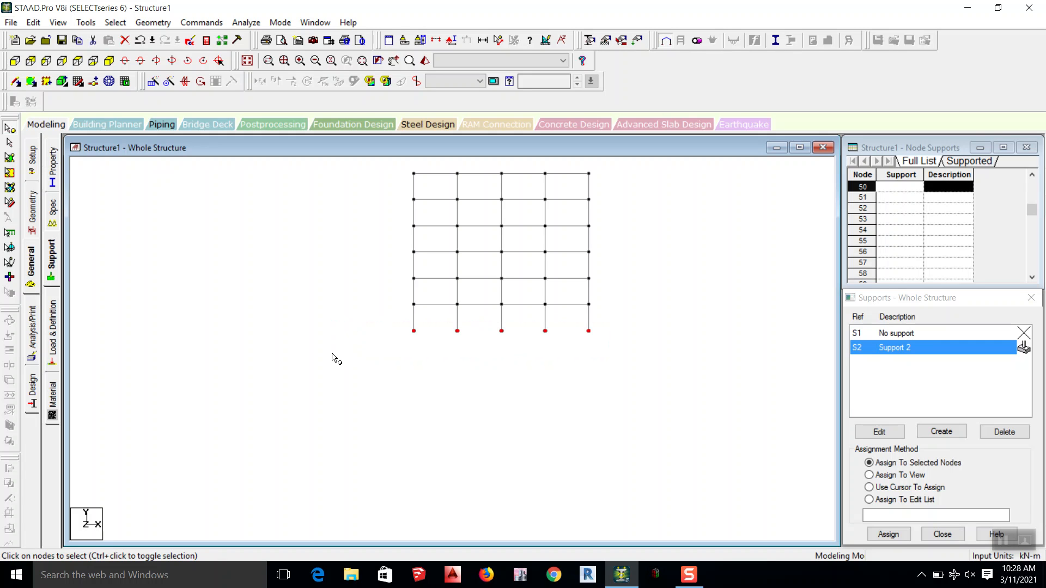
Step: Assign Support 2 to the selected base nodes in the isometric view and inspect the supports under the columns
left_click(109, 61)
scroll(362, 272, "up", 1)
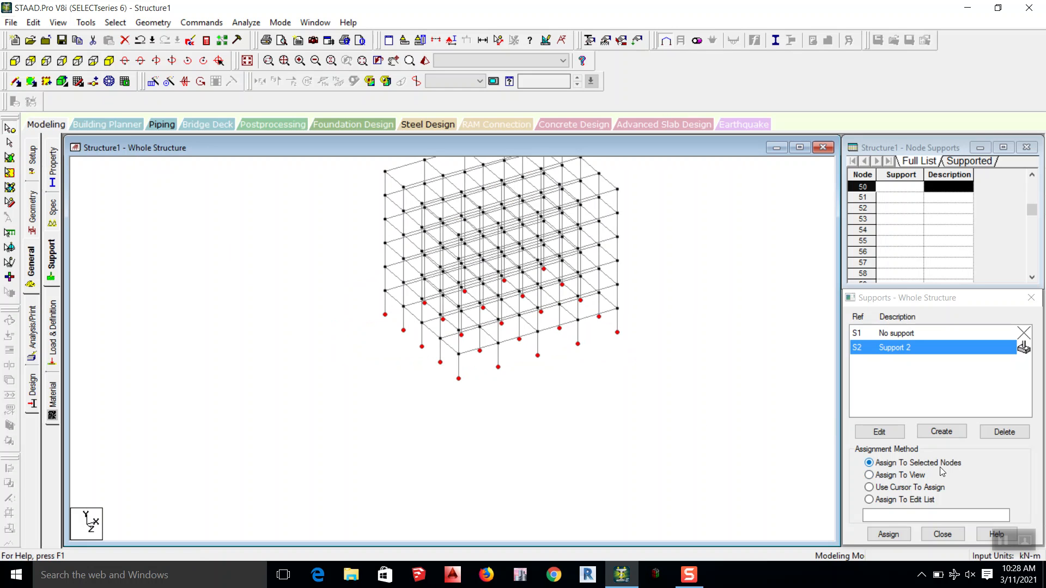
left_click(900, 535)
left_click(942, 453)
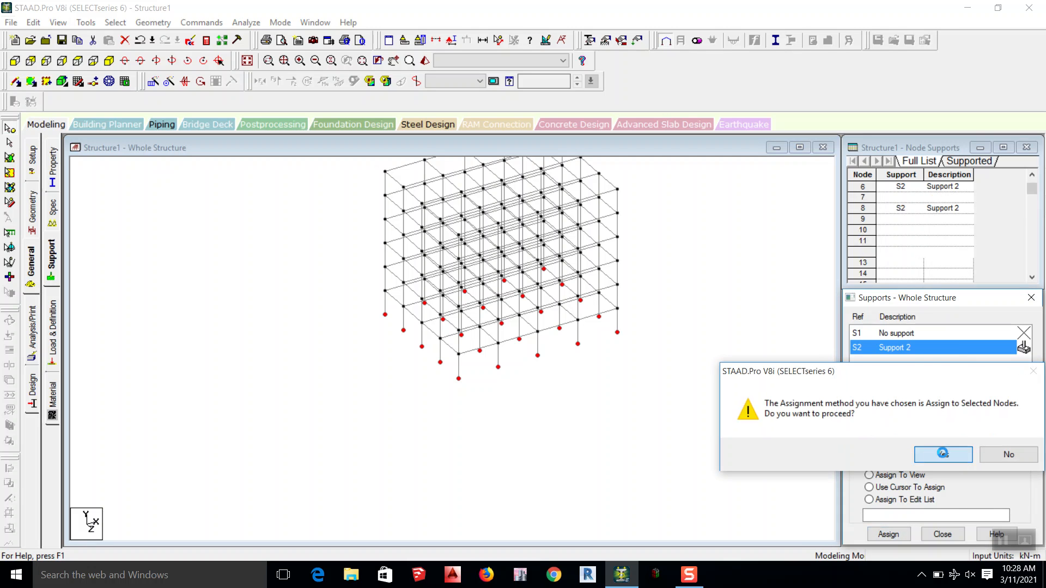
scroll(568, 394, "up", 2)
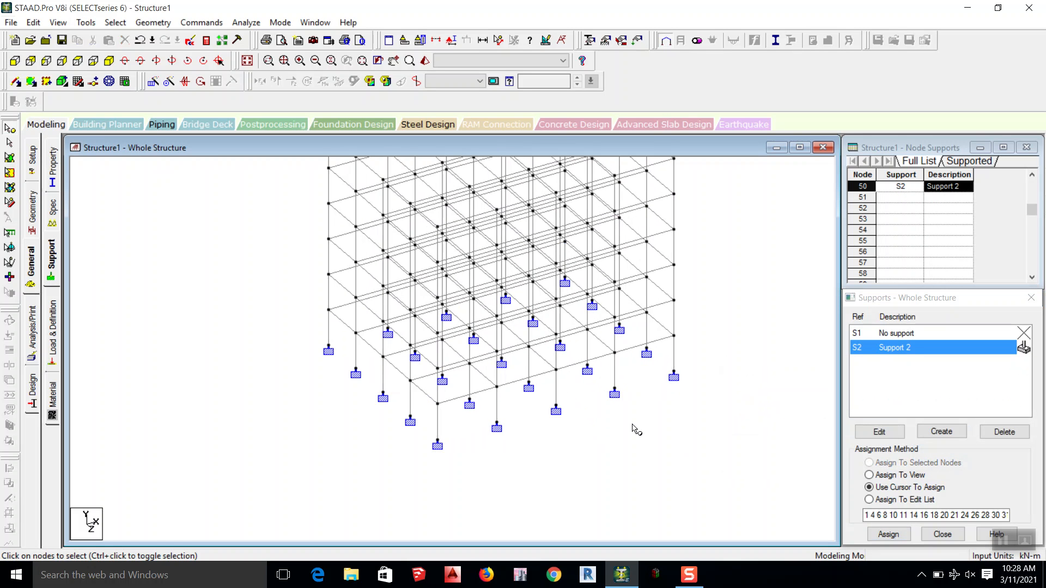
scroll(633, 429, "down", 1)
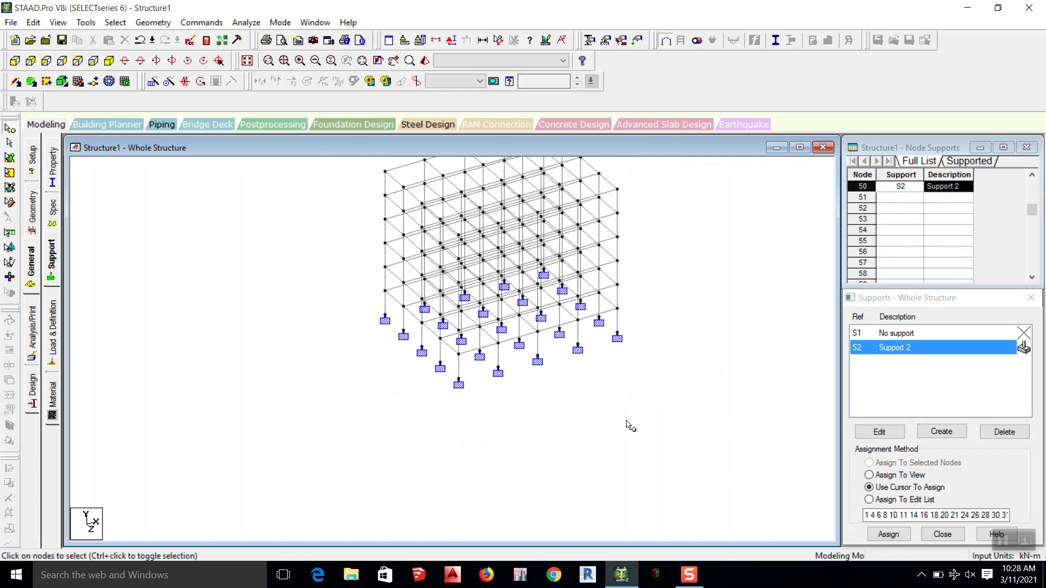
middle_click_drag(625, 350, 567, 434)
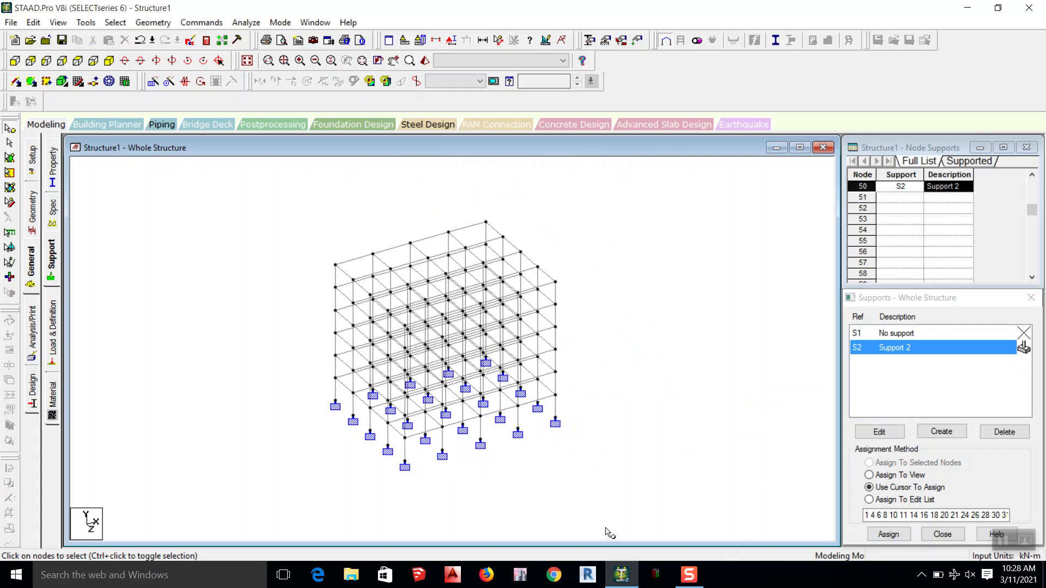